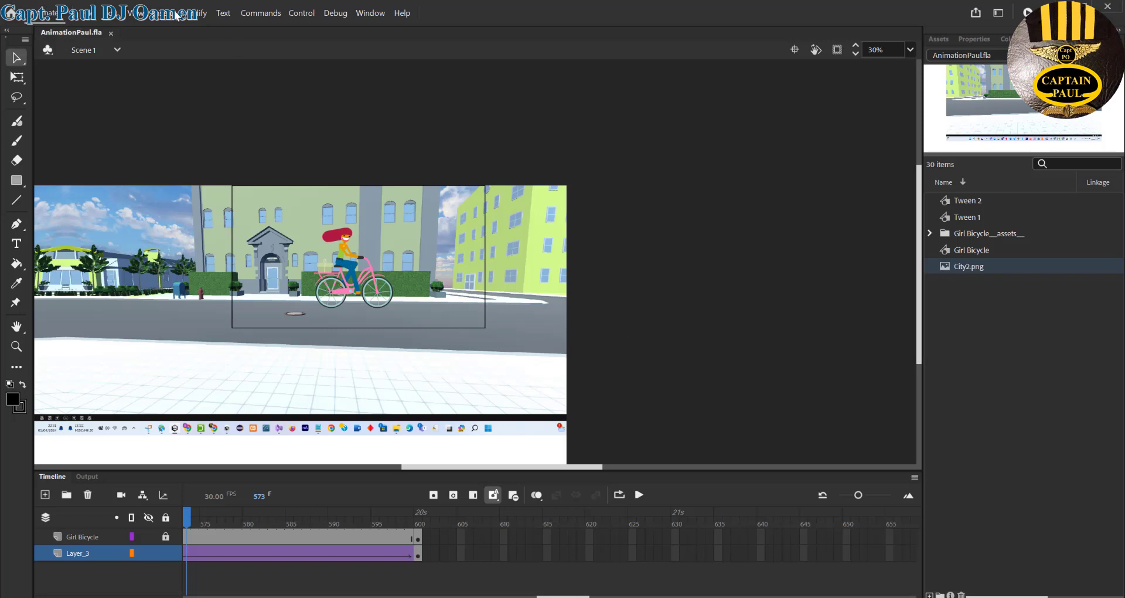
# Create a new HD character animation document at 1280 x 720, 30 fps, for ActionScript 3.0.
pyautogui.click(89, 14)
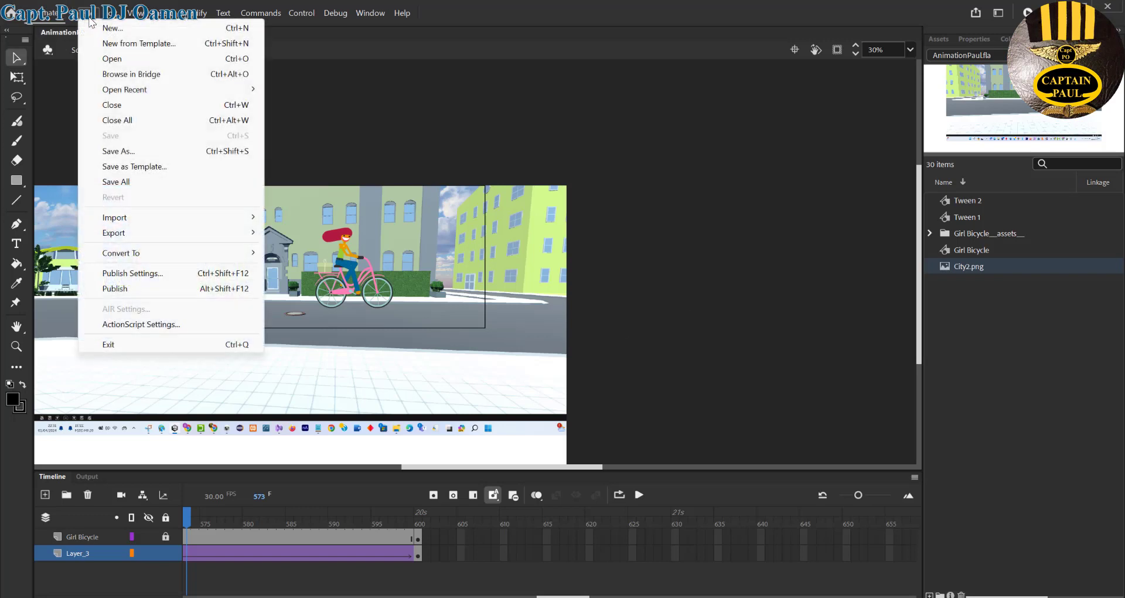
pyautogui.press('Escape')
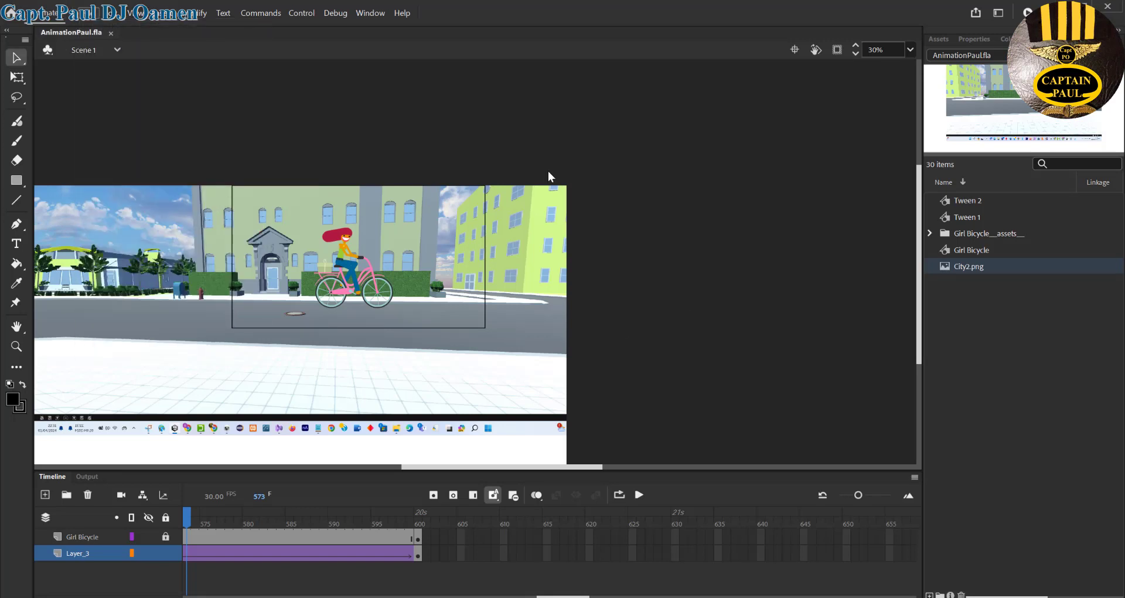
pyautogui.hotkey('ctrl', 'Return')
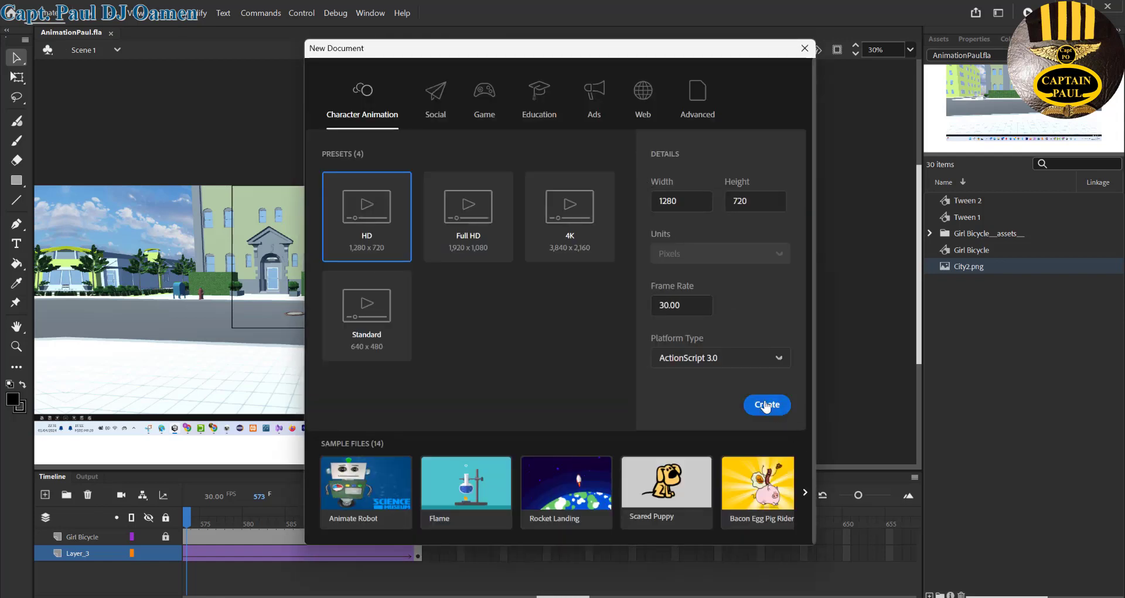
pyautogui.click(763, 407)
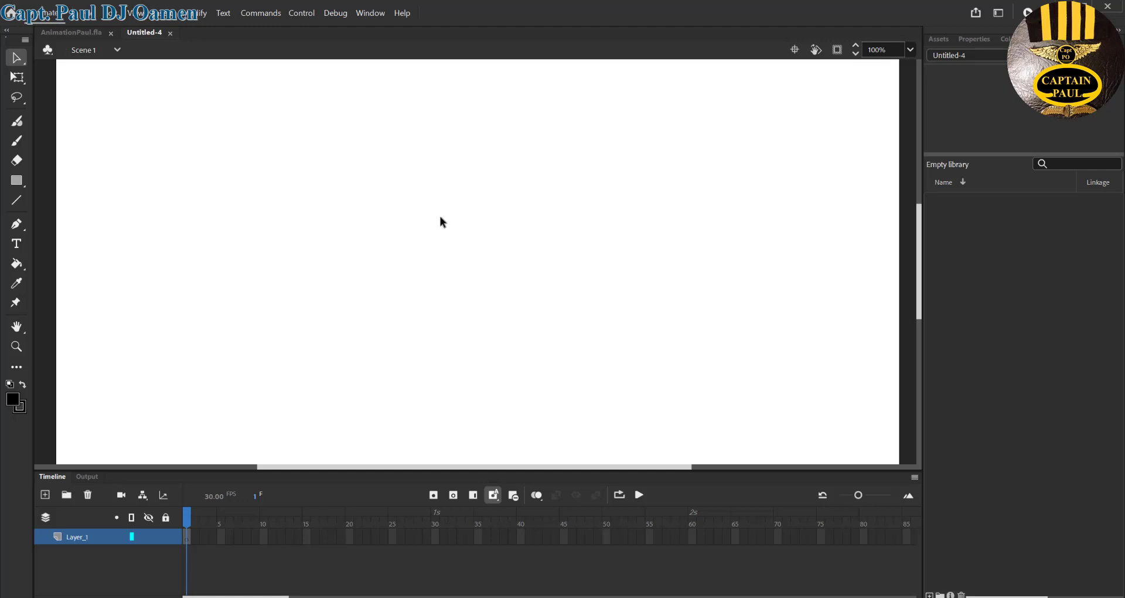
# Browse the animated character assets and place the Girl Bicycle symbol on the stage.
pyautogui.click(944, 41)
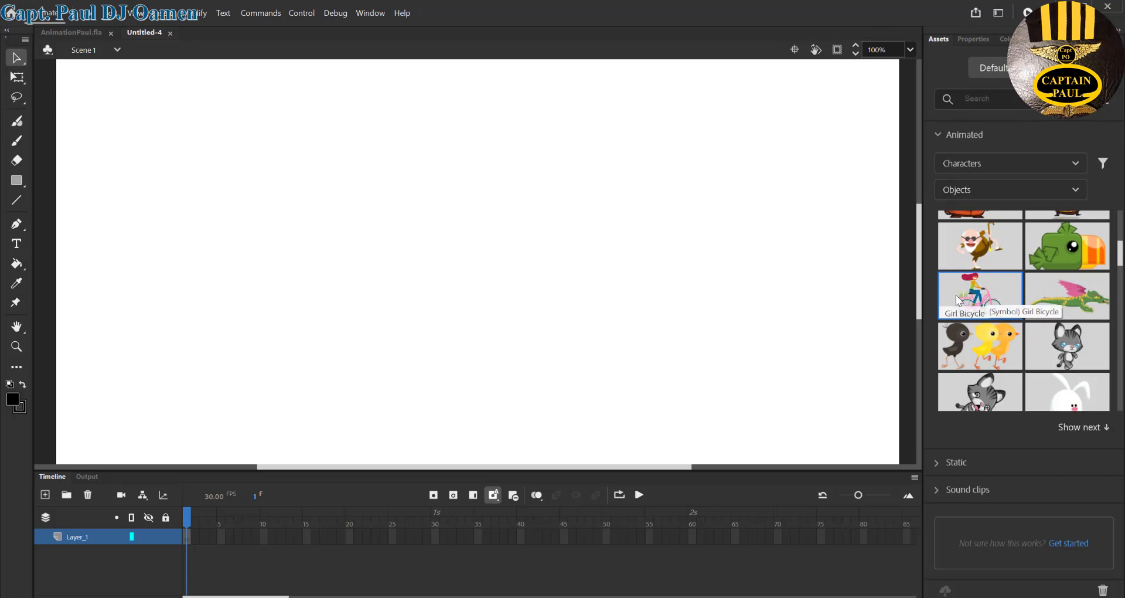
pyautogui.scroll(-2, 1031, 312)
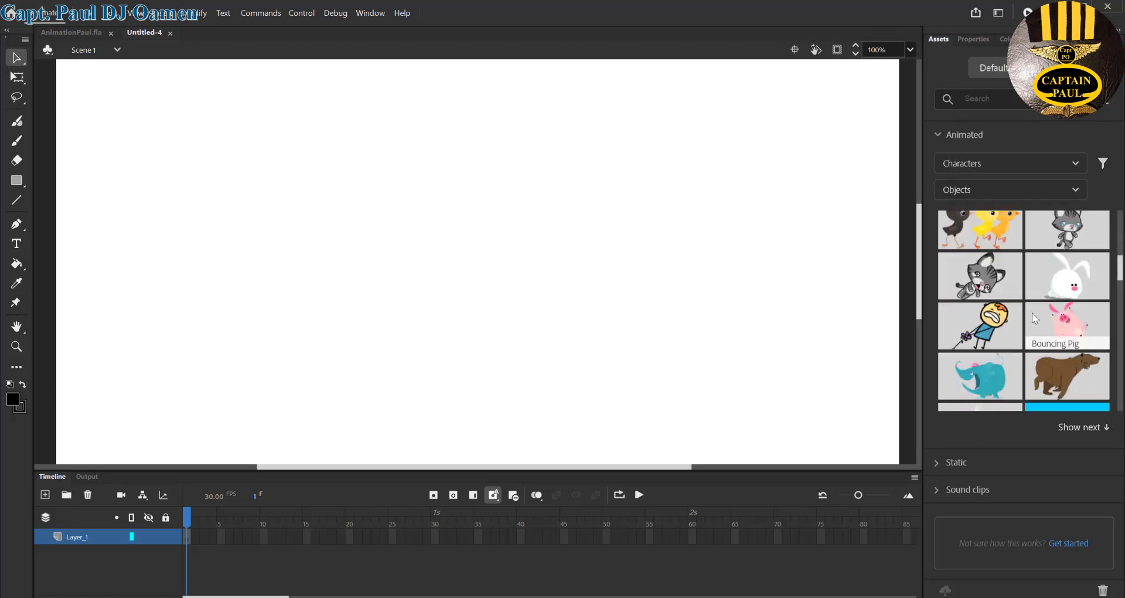
pyautogui.scroll(-5, 1032, 311)
pyautogui.scroll(3, 1035, 318)
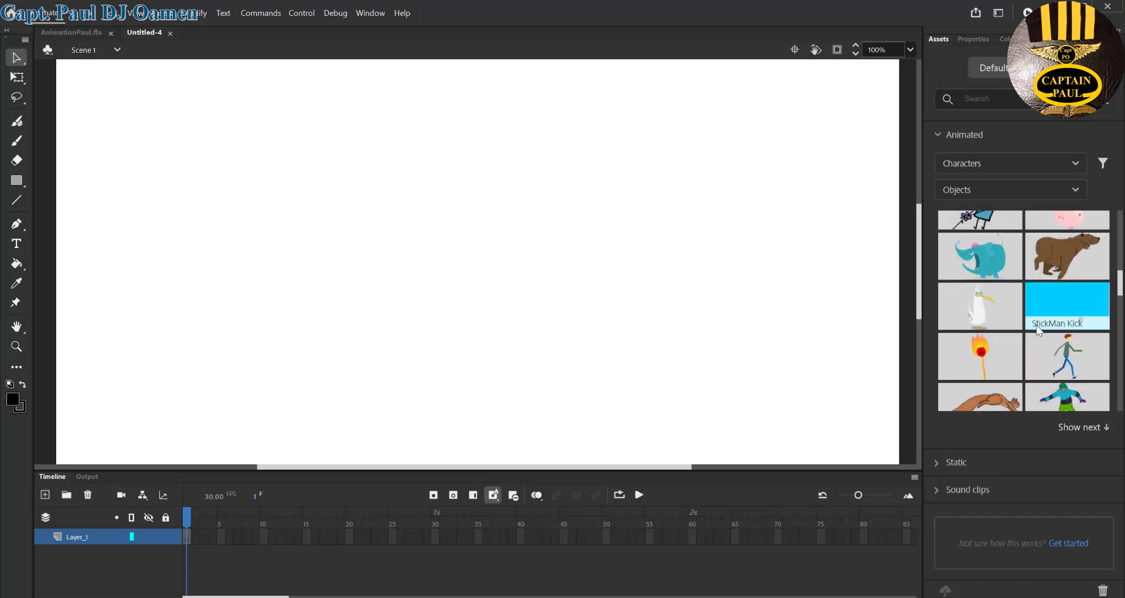
pyautogui.scroll(3, 1036, 330)
pyautogui.scroll(2, 1037, 331)
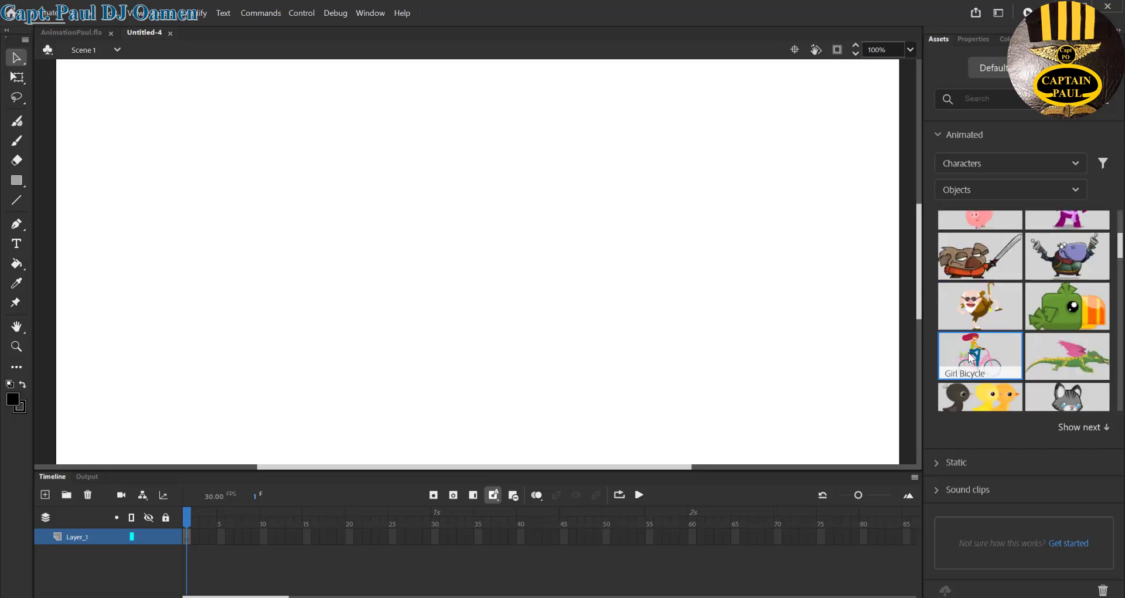
pyautogui.moveTo(969, 357); pyautogui.dragTo(425, 329)
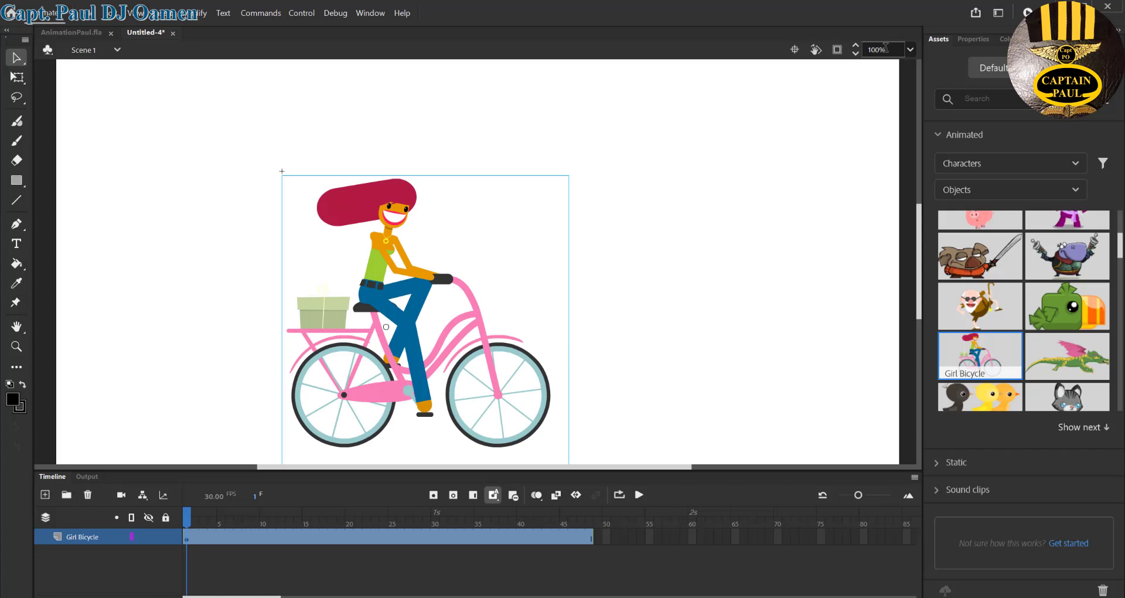
# Set the stage magnification to 50% and shift the girl on the bicycle slightly right, near the stage centre.
pyautogui.click(867, 51)
pyautogui.write('50')
pyautogui.press('Return')
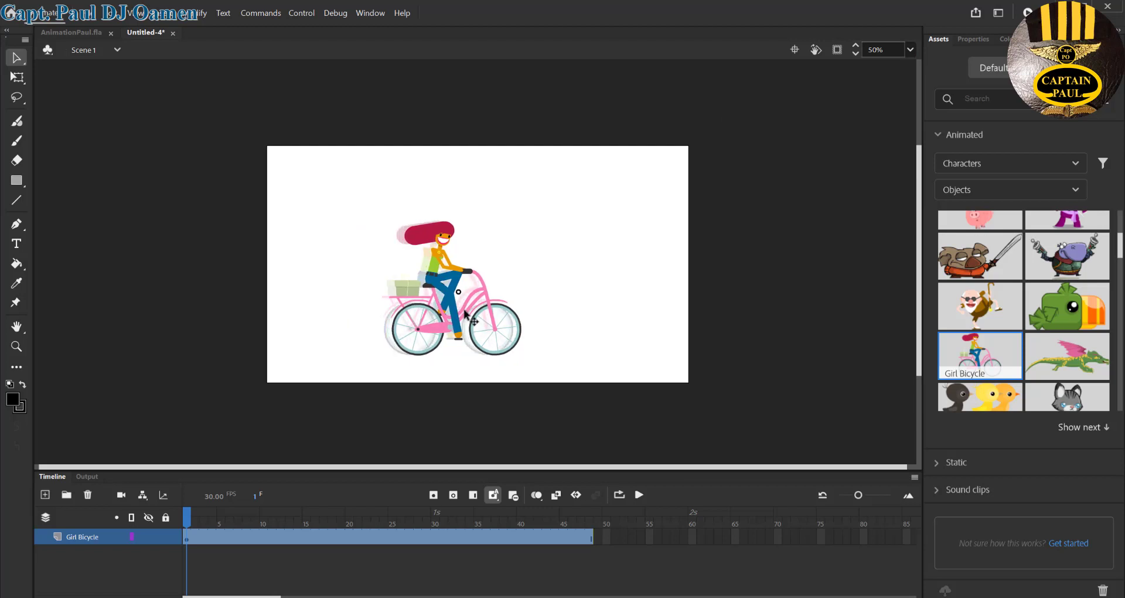
pyautogui.moveTo(456, 313); pyautogui.dragTo(475, 312)
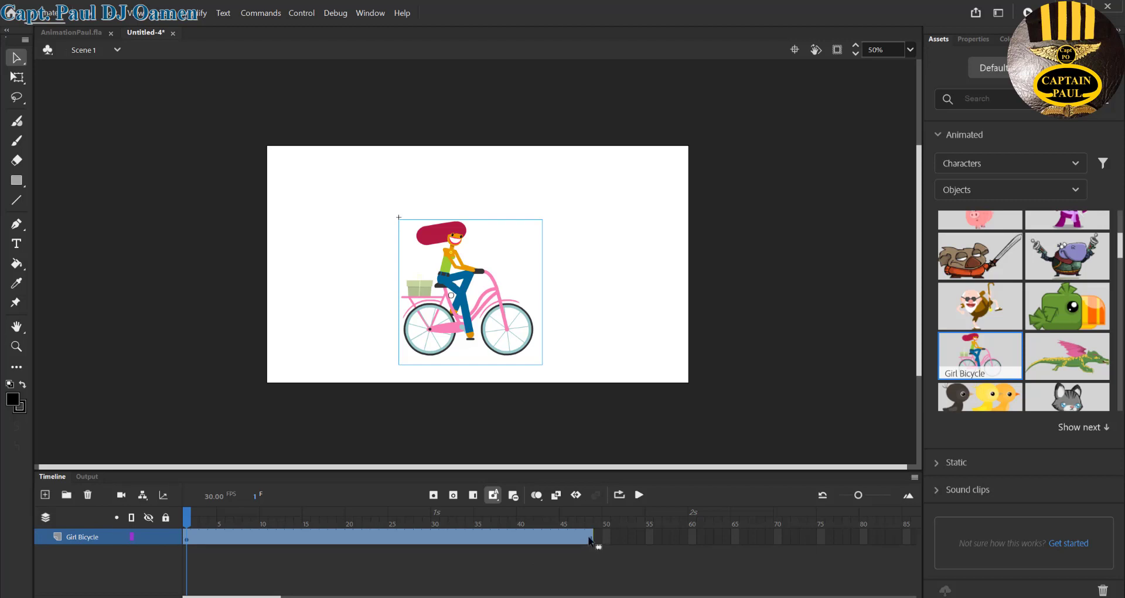
# Extend the Girl Bicycle layer by inserting a frame at frame 620.
pyautogui.moveTo(279, 596); pyautogui.dragTo(914, 595)
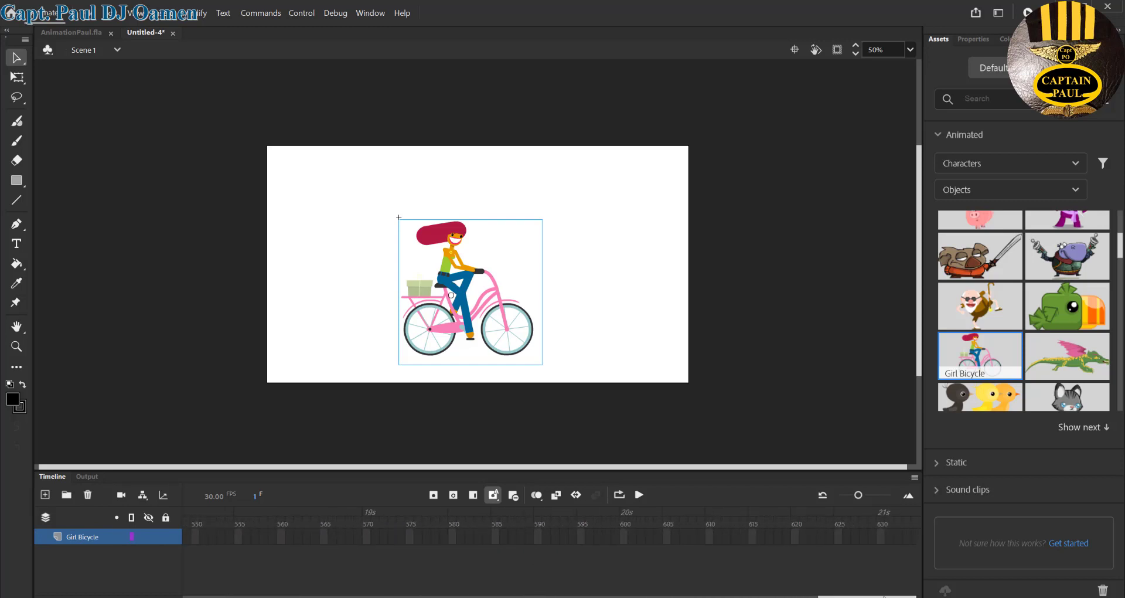
pyautogui.click(796, 536)
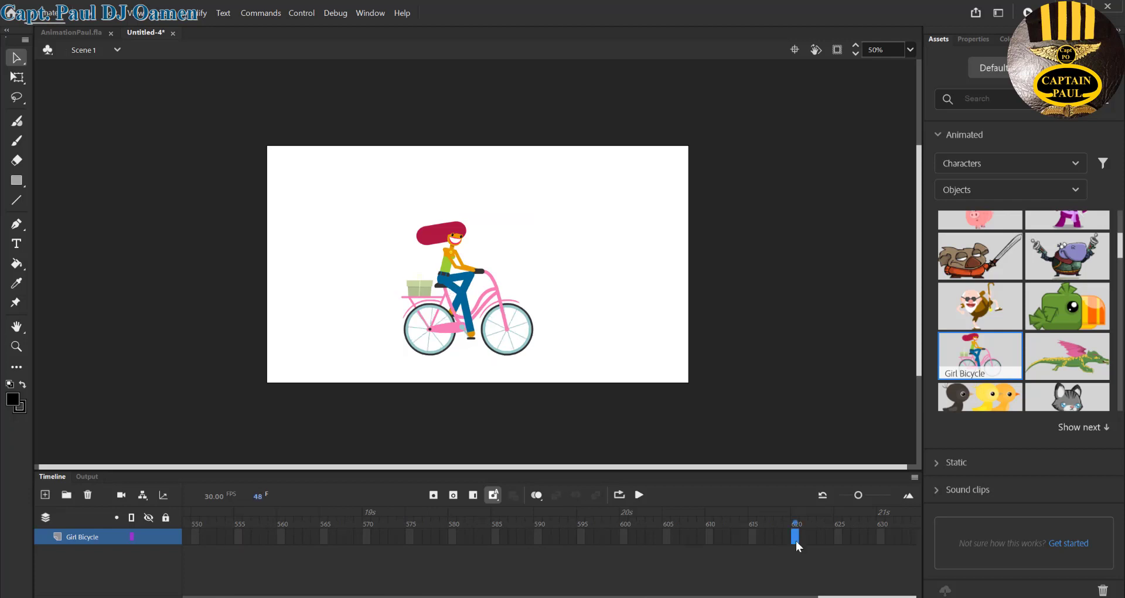
pyautogui.rightClick(796, 540)
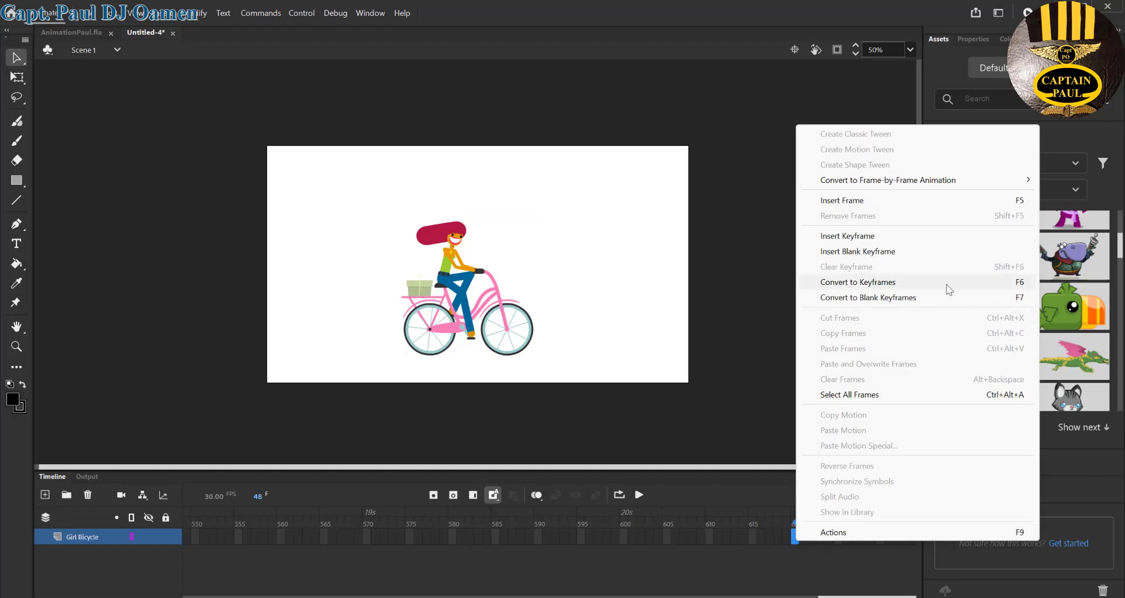
pyautogui.click(969, 199)
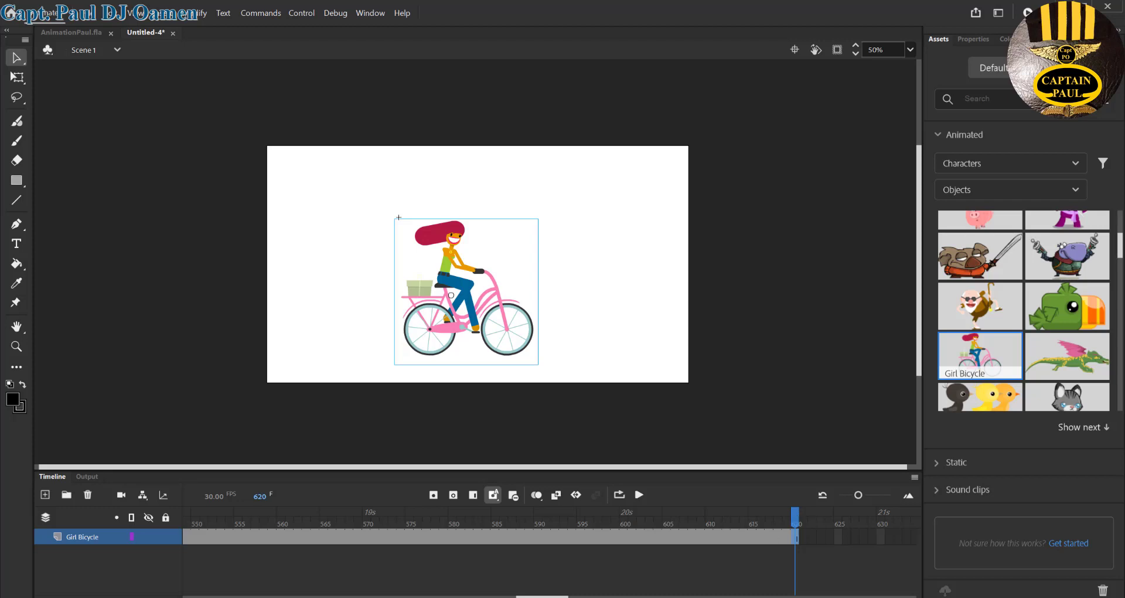
# Return the playhead to frame 1 and lock the Girl Bicycle layer.
pyautogui.moveTo(797, 516); pyautogui.dragTo(179, 517)
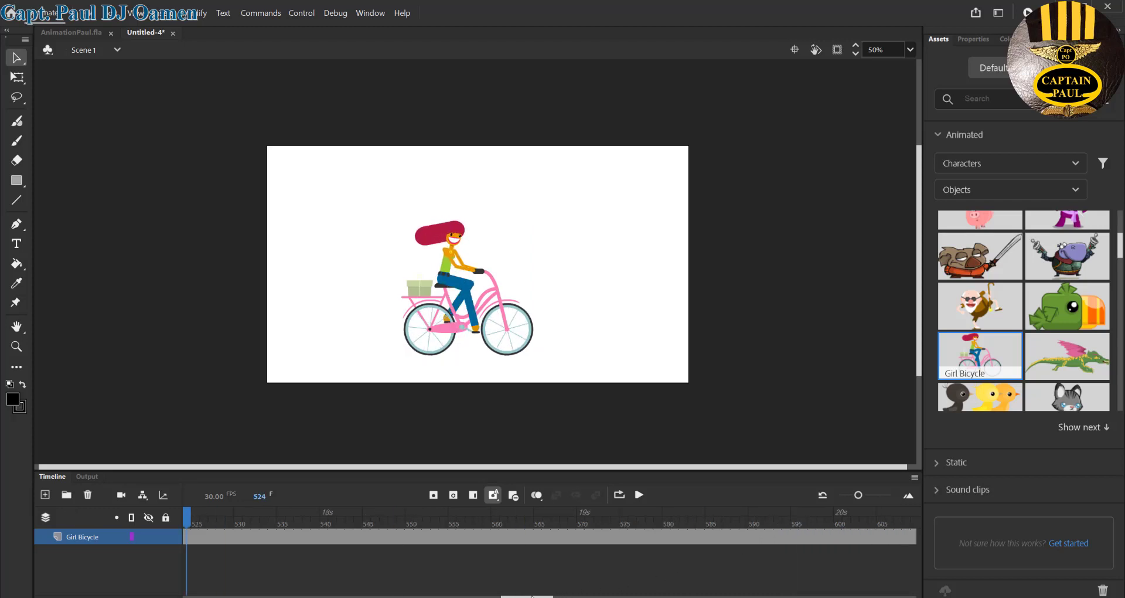
pyautogui.moveTo(532, 596); pyautogui.dragTo(201, 595)
pyautogui.click(187, 543)
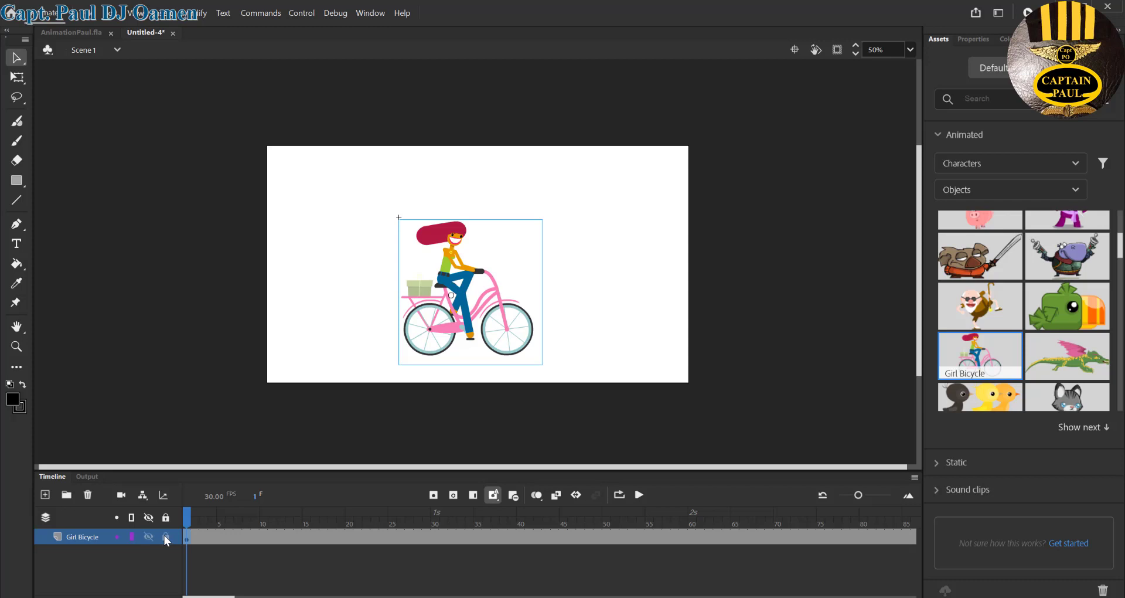
pyautogui.click(166, 536)
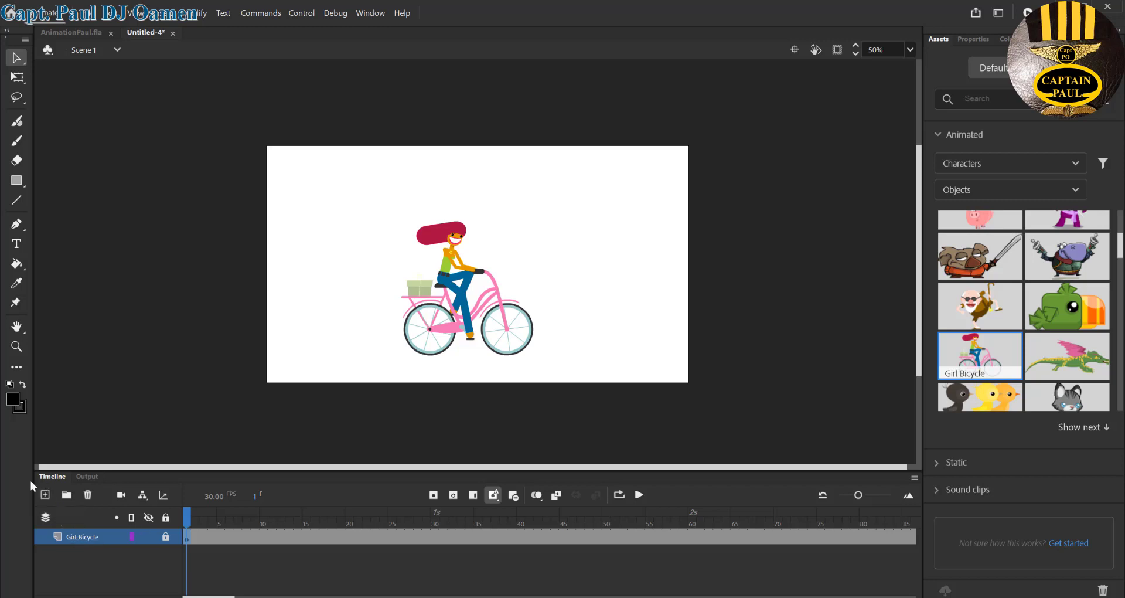
# Add a new layer named bg and move it beneath the Girl Bicycle layer.
pyautogui.click(44, 494)
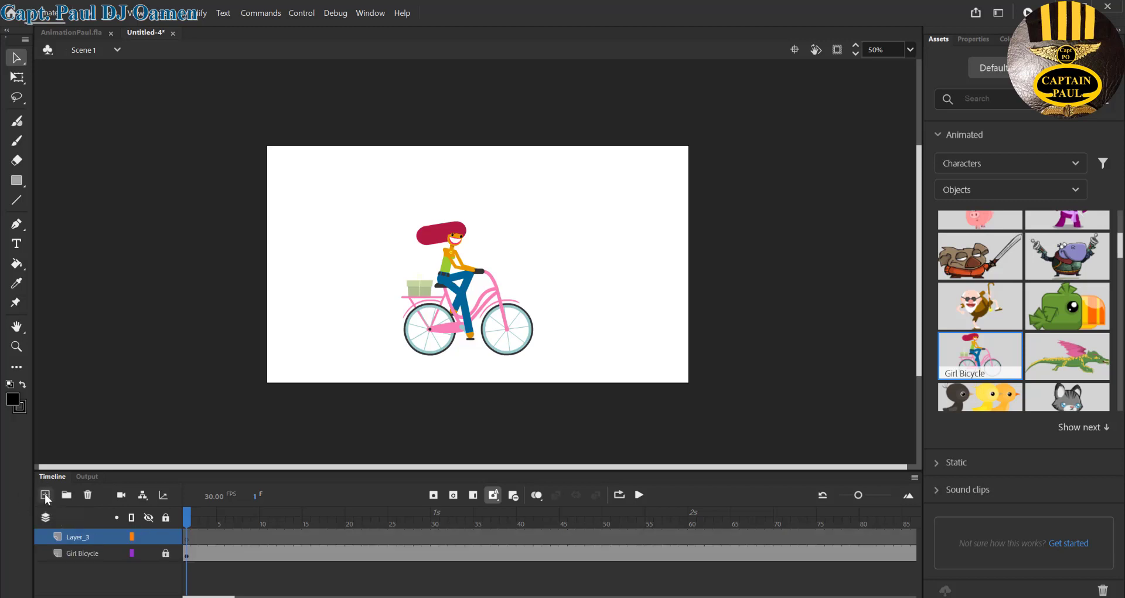
pyautogui.doubleClick(75, 536)
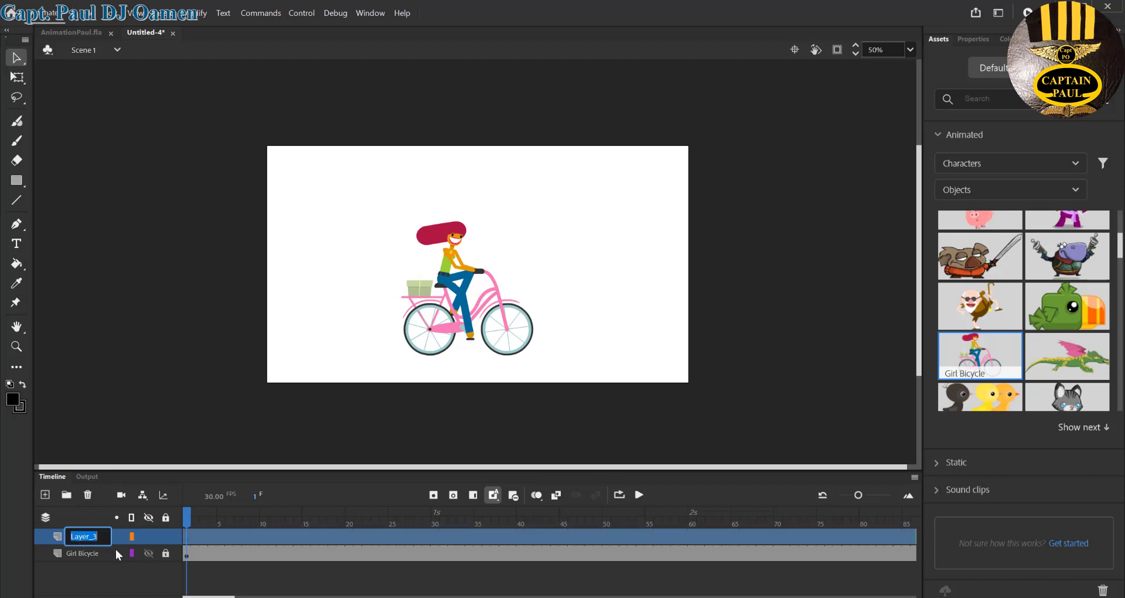
pyautogui.write('bg')
pyautogui.press('Return')
pyautogui.moveTo(89, 537); pyautogui.dragTo(80, 572)
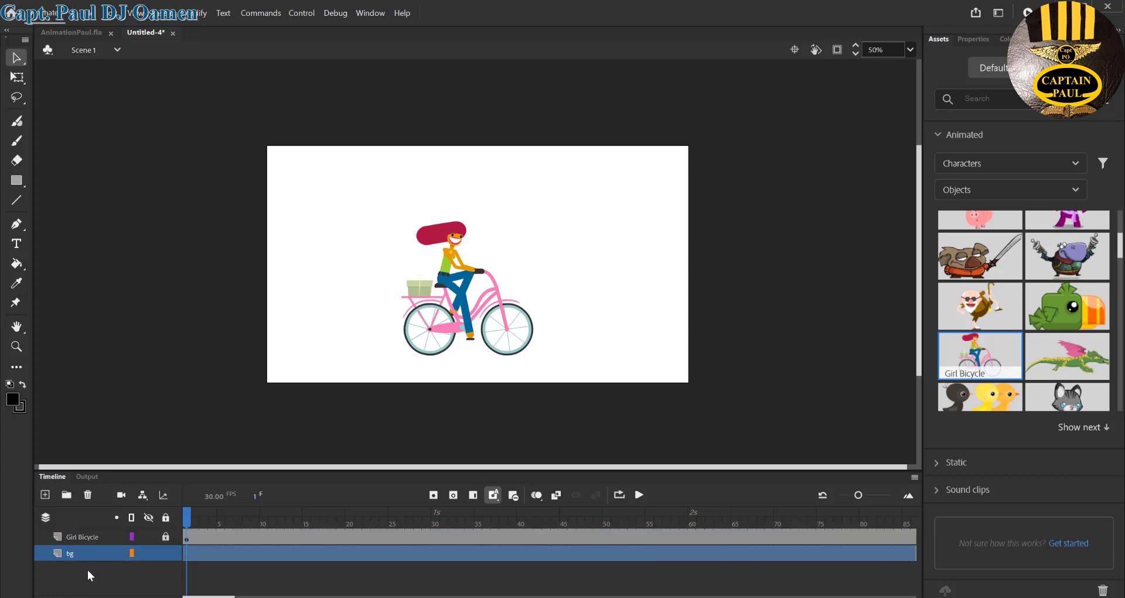
# Import the City2 image from the Weekly_Notes folder into the document's library, with frame 1 of the bg layer selected.
pyautogui.click(188, 555)
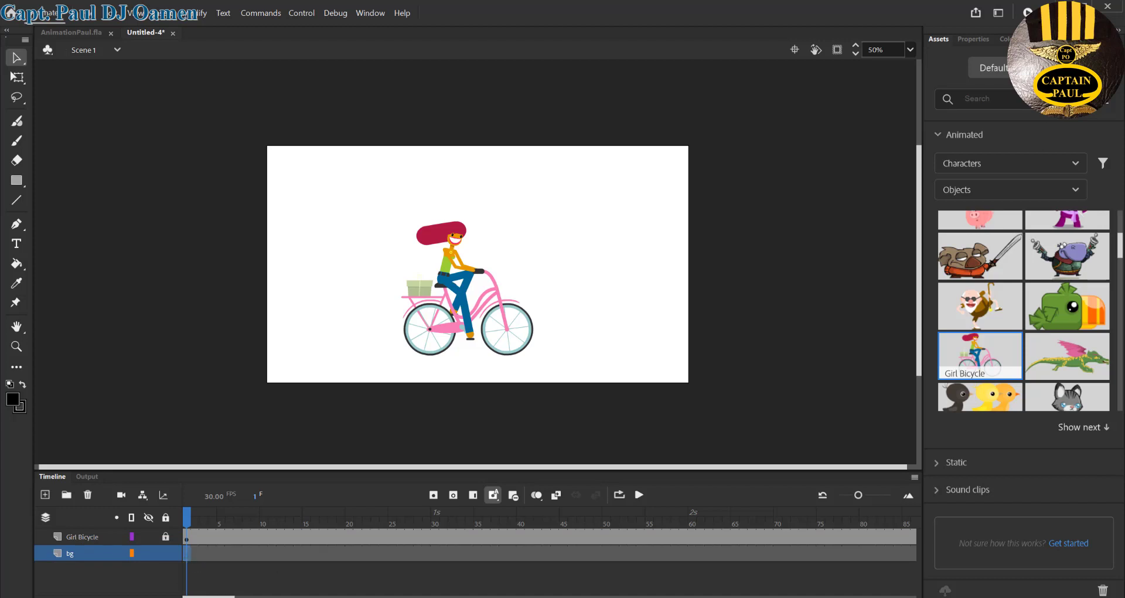
pyautogui.click(1061, 39)
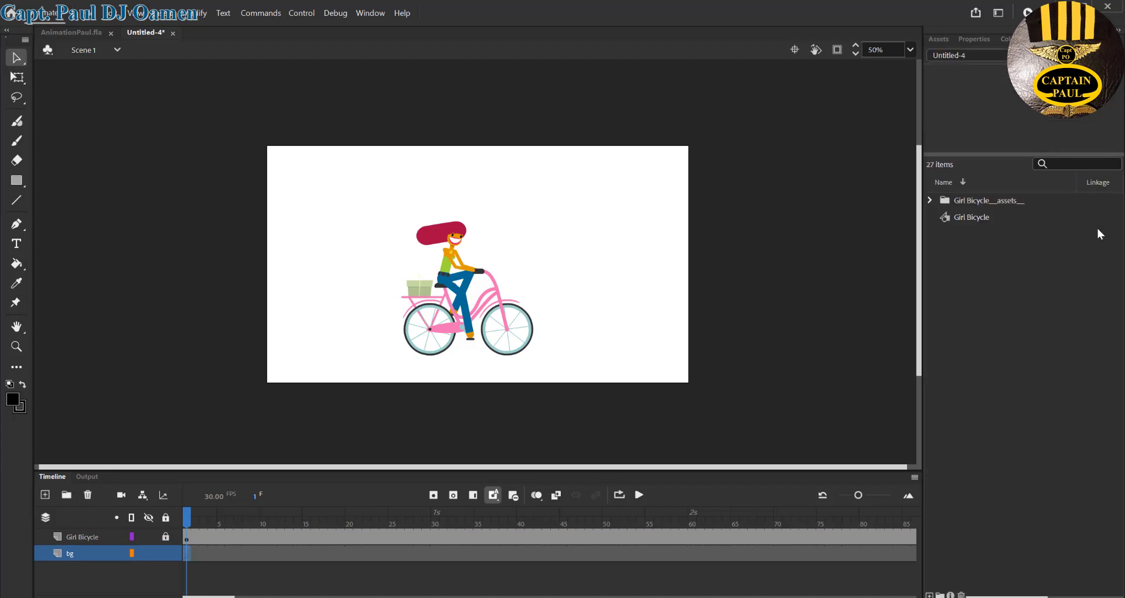
pyautogui.click(968, 217)
pyautogui.click(990, 307)
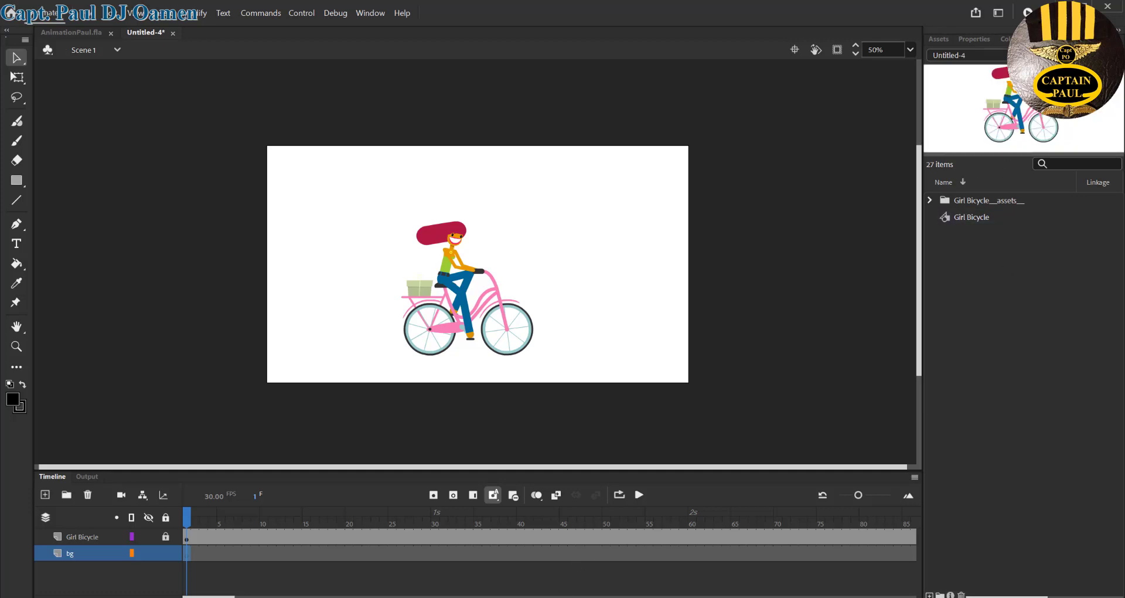
pyautogui.moveTo(369, 596)
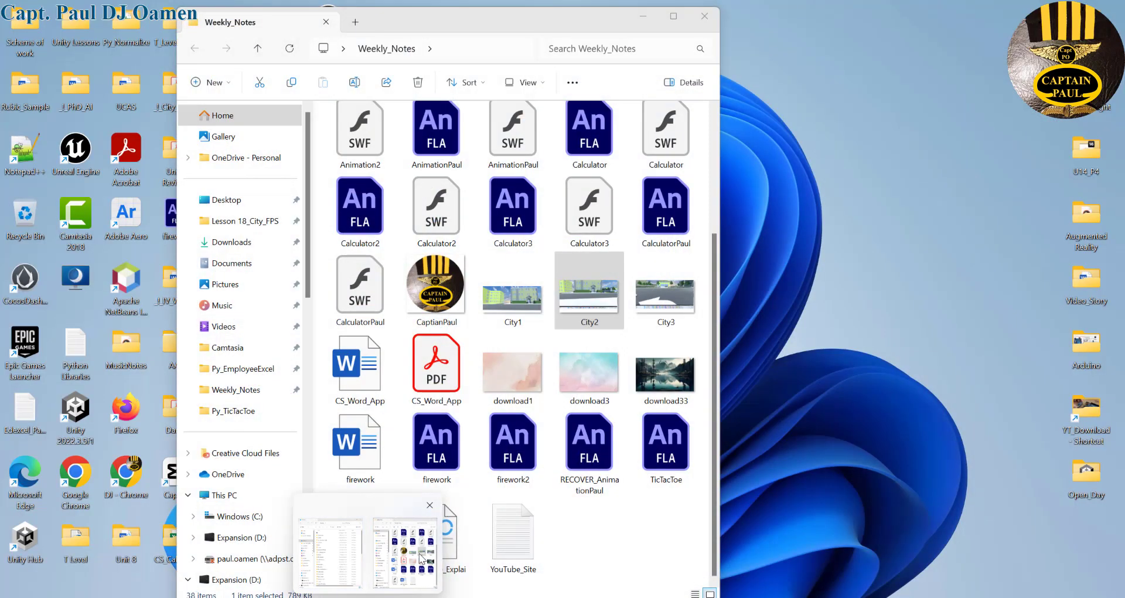
pyautogui.click(404, 552)
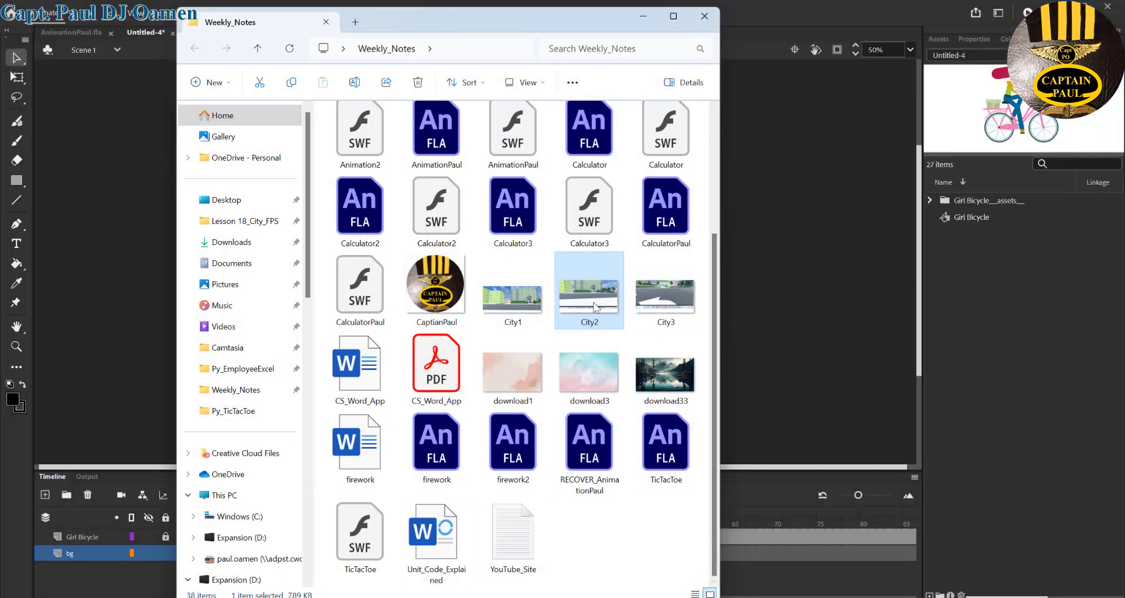
pyautogui.moveTo(595, 305)
pyautogui.mouseDown()
pyautogui.moveTo(806, 378)
pyautogui.moveTo(994, 351)
pyautogui.mouseUp()
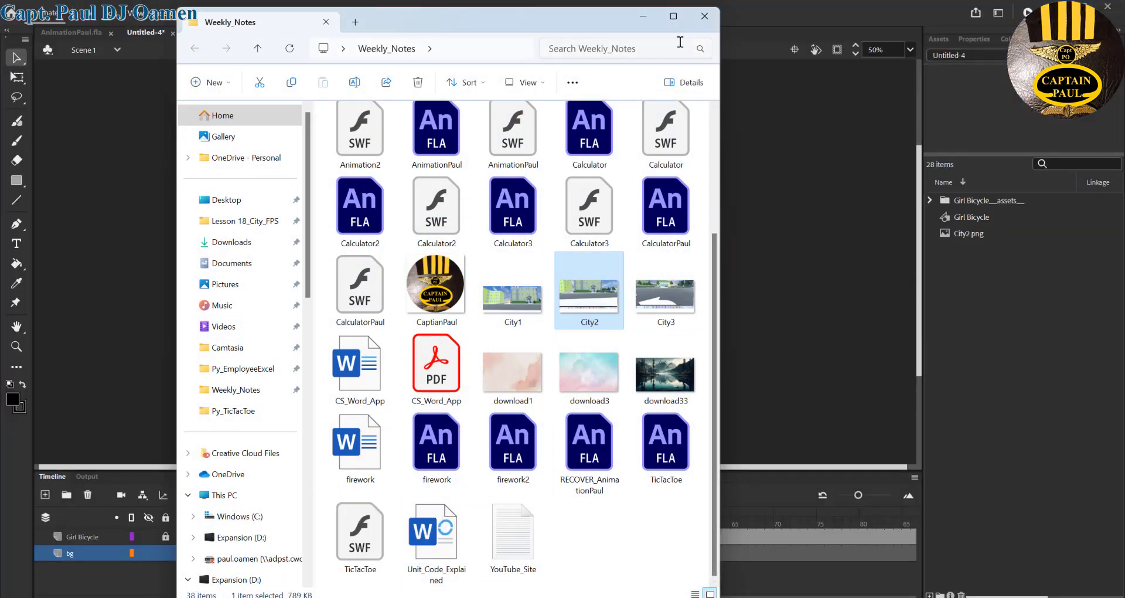
pyautogui.click(643, 17)
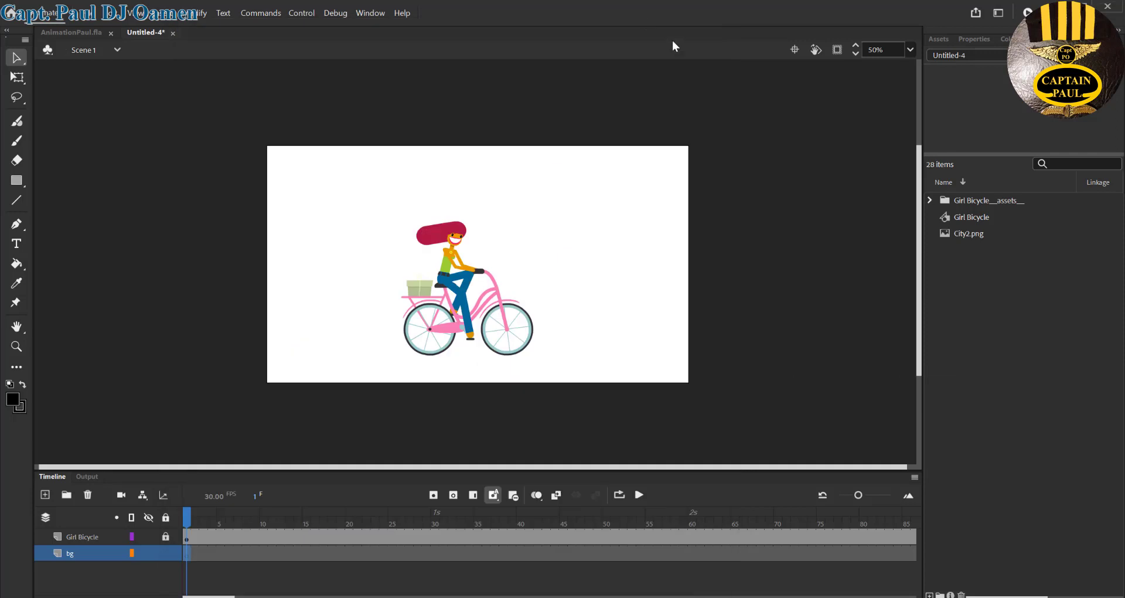
# Place City2.png from the library on the bg layer as the backdrop behind the cyclist.
pyautogui.click(969, 233)
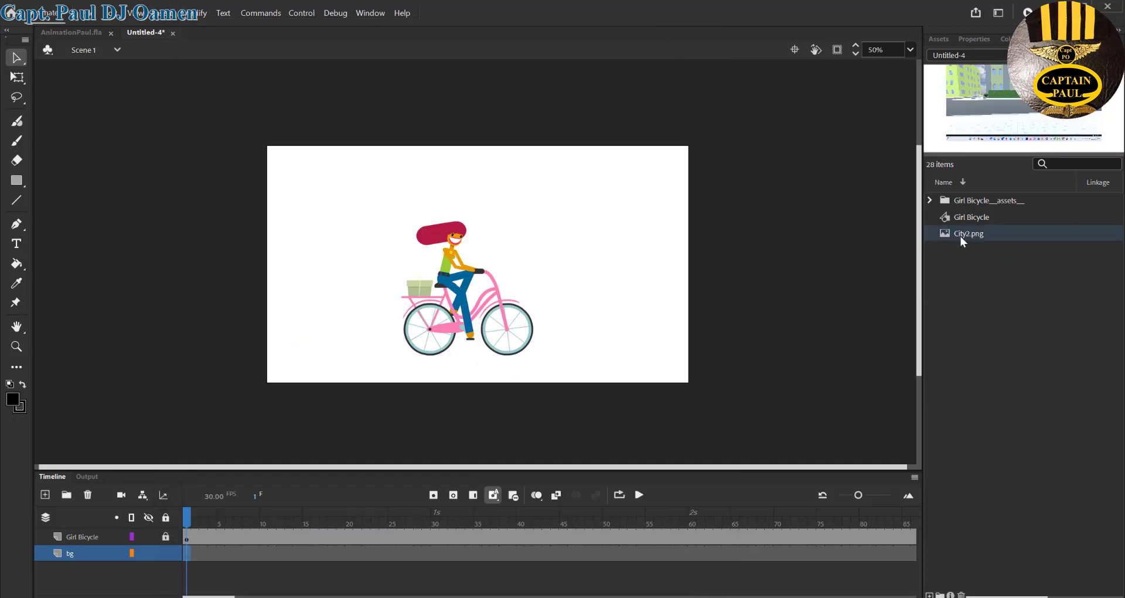
pyautogui.moveTo(888, 252); pyautogui.dragTo(405, 336)
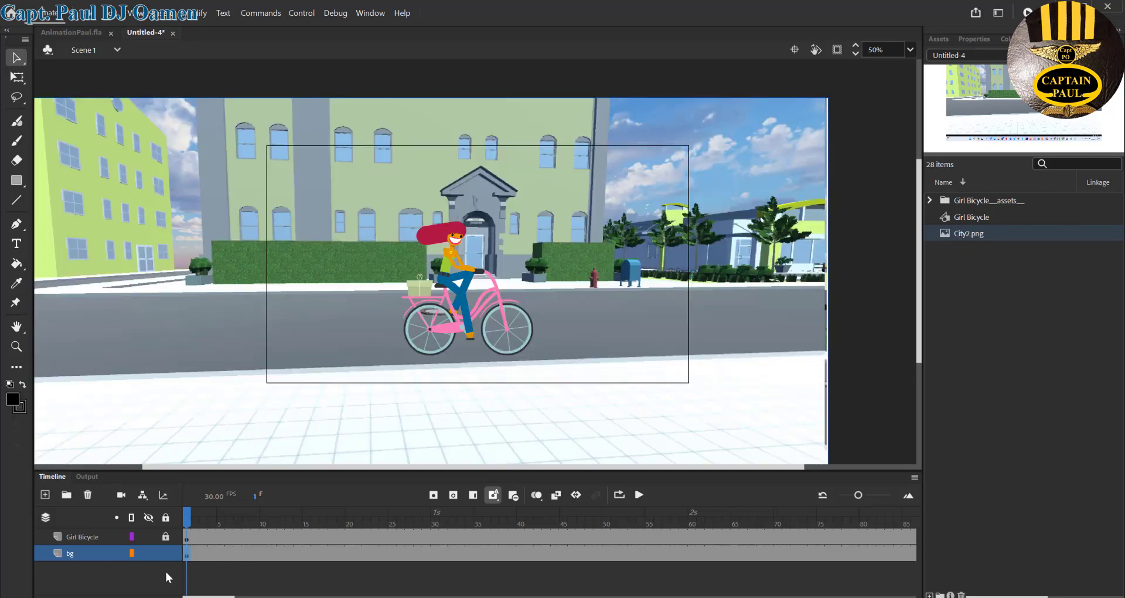
pyautogui.moveTo(121, 557)
pyautogui.moveTo(550, 467)
pyautogui.mouseDown()
pyautogui.moveTo(419, 466)
pyautogui.moveTo(527, 467)
pyautogui.mouseUp()
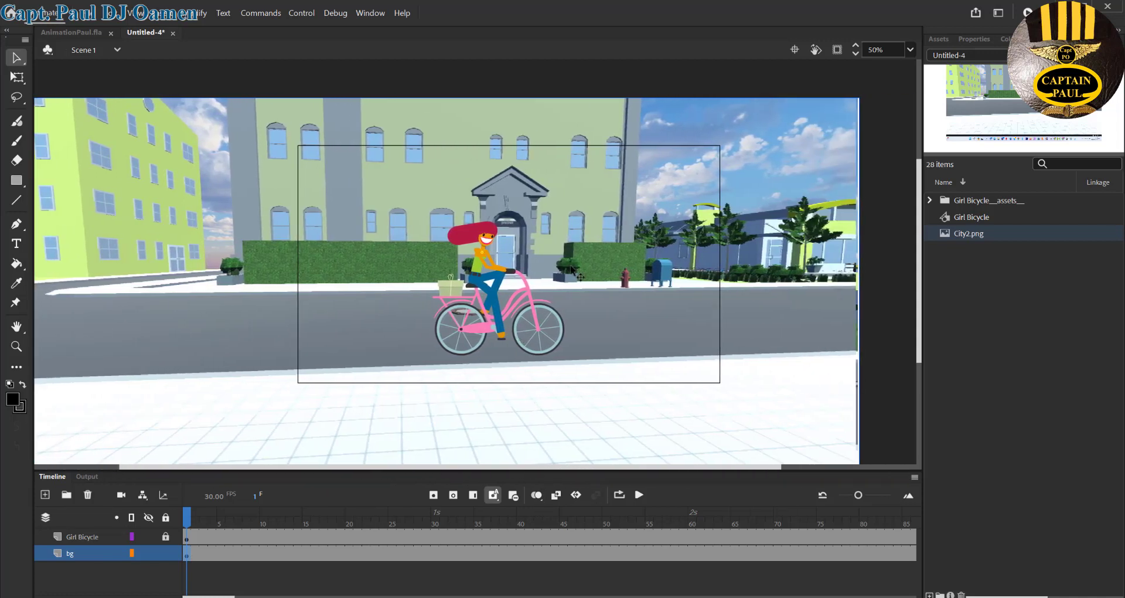
# Set the stage magnification to 40% and bring the full width of the city background into view.
pyautogui.click(873, 57)
pyautogui.press('BackSpace')
pyautogui.write('4')
pyautogui.press('Return')
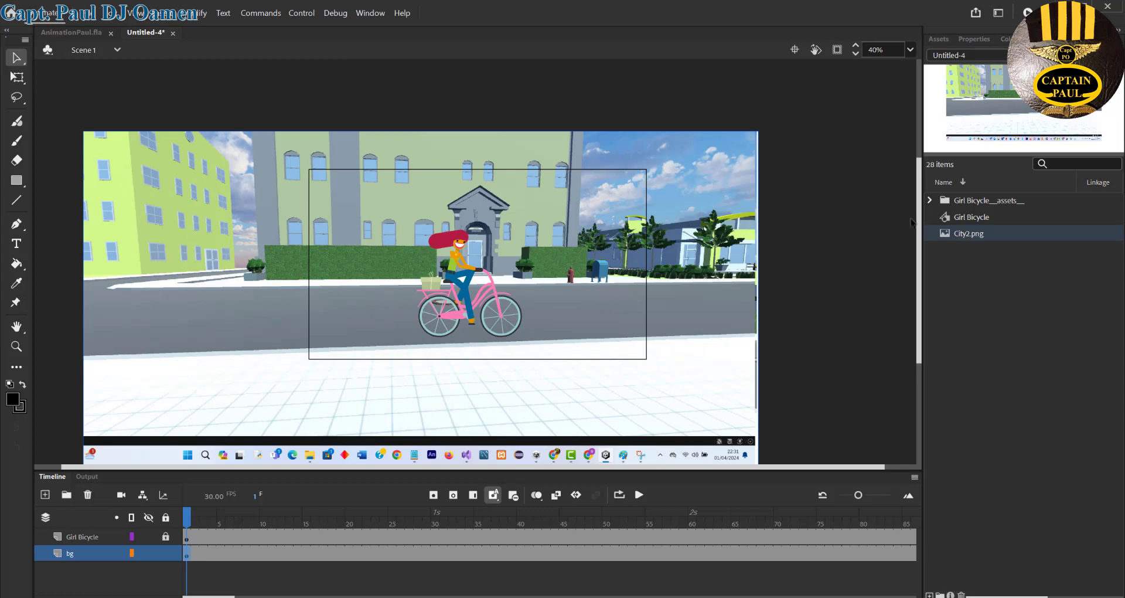
pyautogui.moveTo(920, 221); pyautogui.dragTo(920, 241)
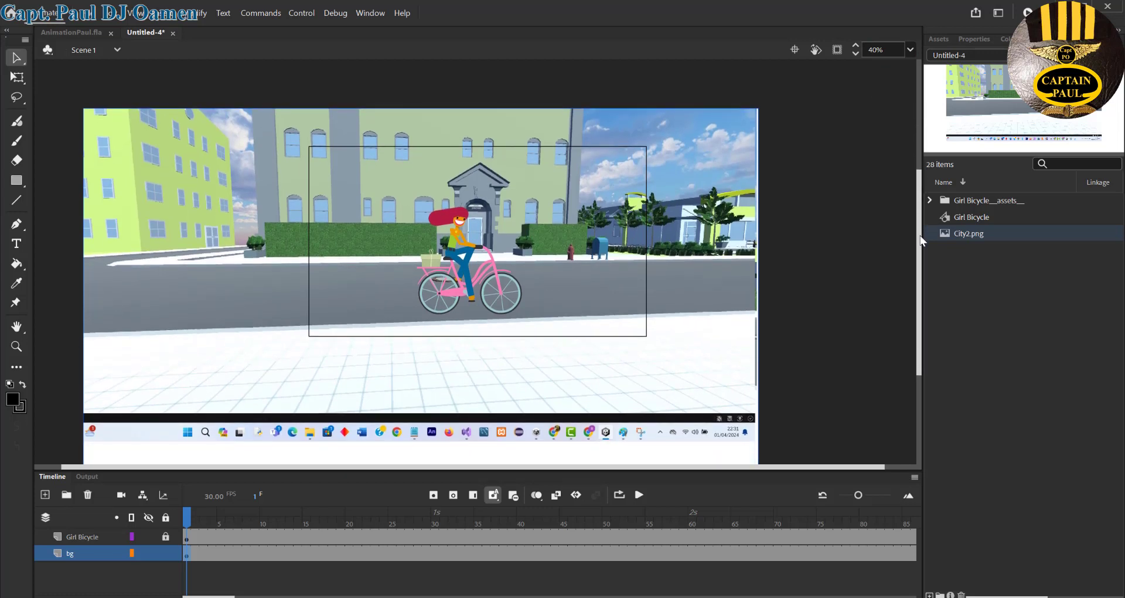
pyautogui.moveTo(775, 104); pyautogui.dragTo(746, 467)
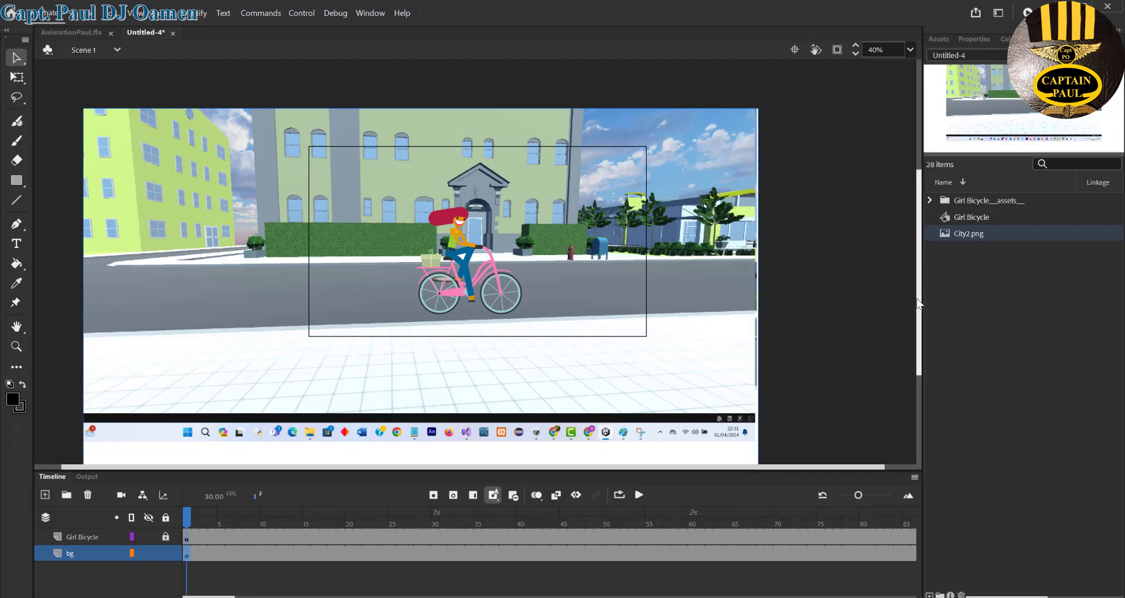
pyautogui.scroll(-2, 917, 307)
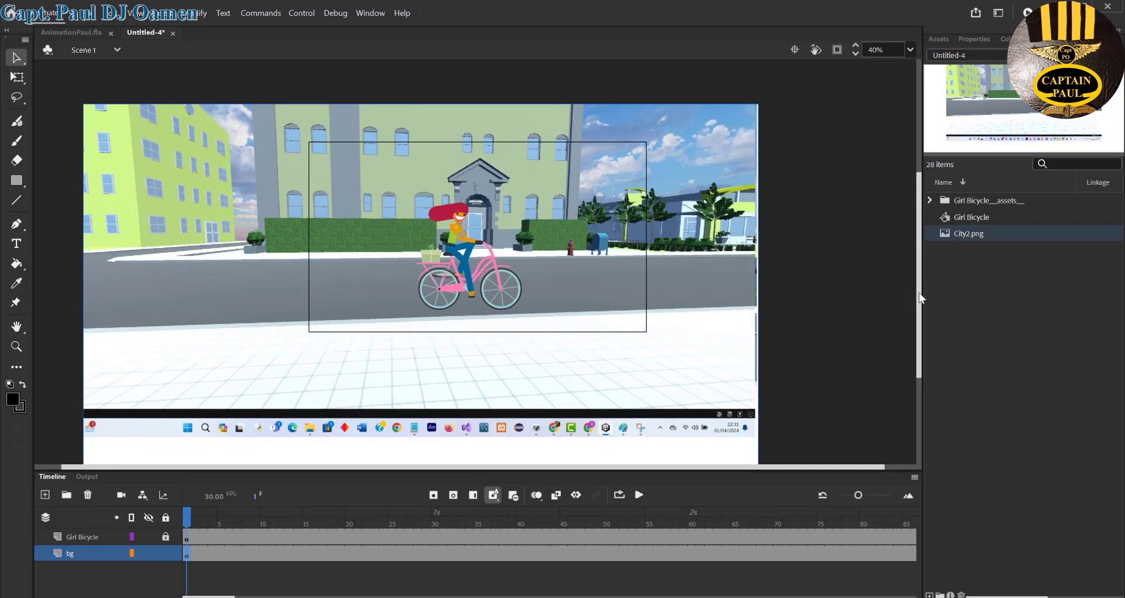
# Break apart the city background image and delete the thin strip along its right edge.
pyautogui.scroll(1, 926, 319)
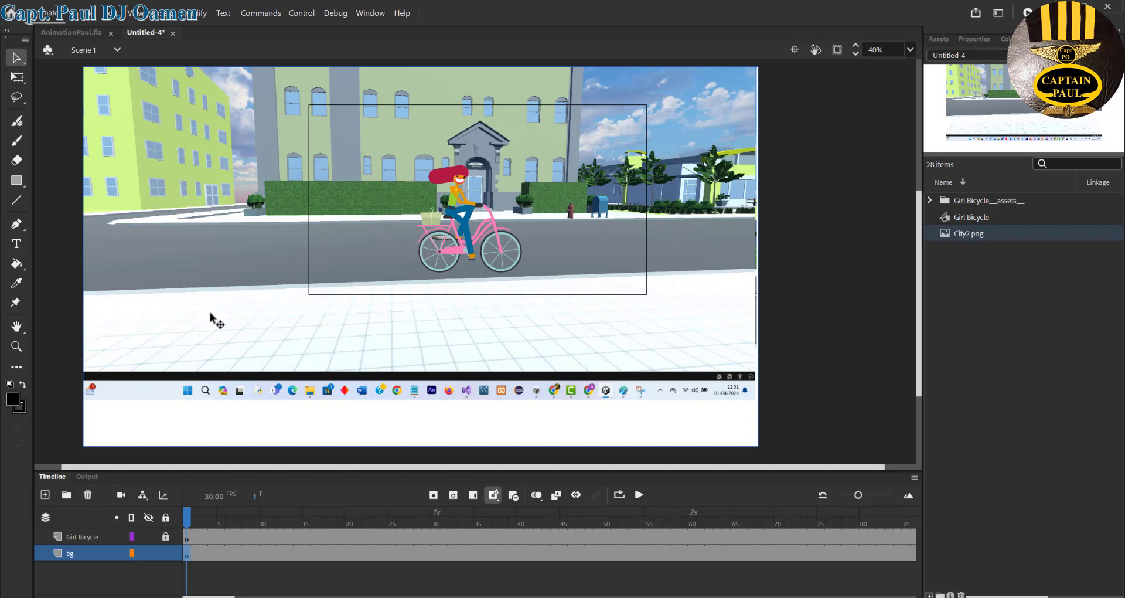
pyautogui.click(188, 13)
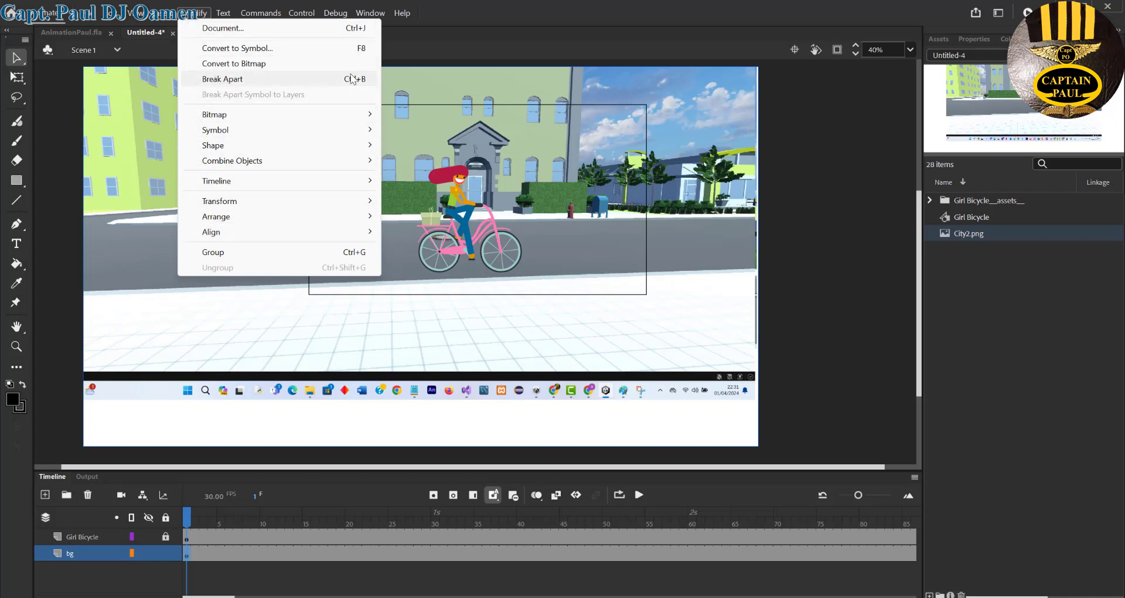
pyautogui.click(278, 80)
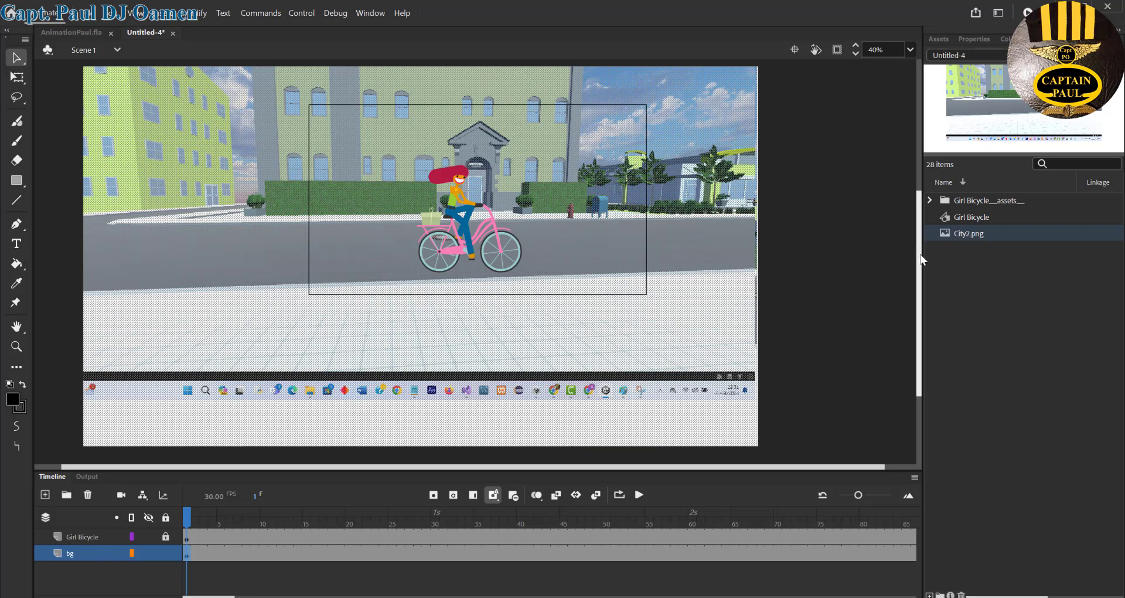
pyautogui.moveTo(919, 255); pyautogui.dragTo(920, 250)
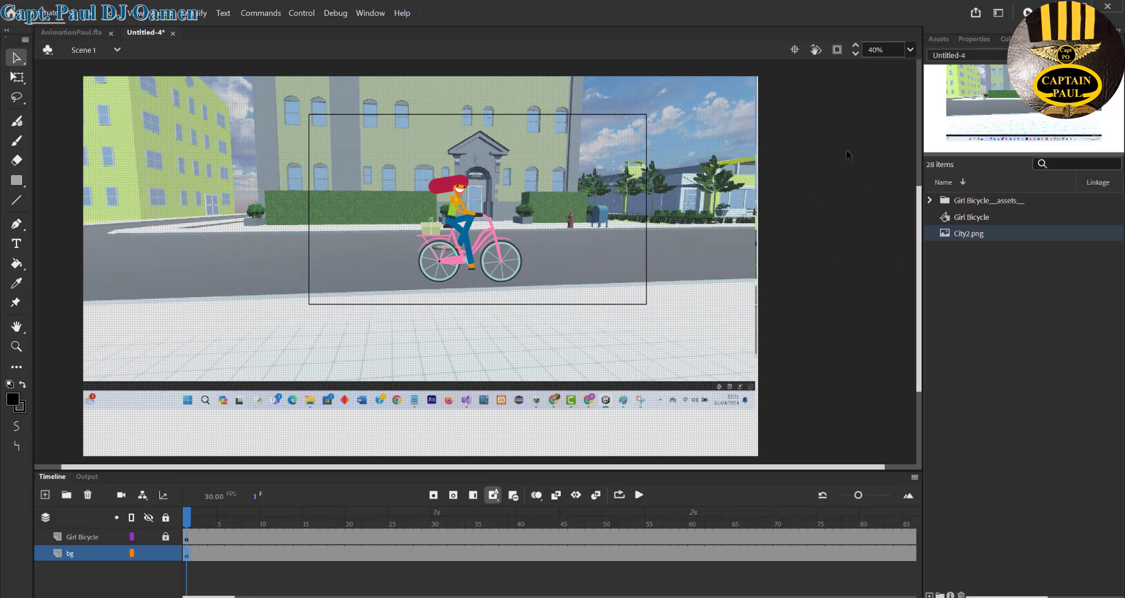
pyautogui.click(778, 75)
pyautogui.moveTo(774, 69); pyautogui.dragTo(754, 464)
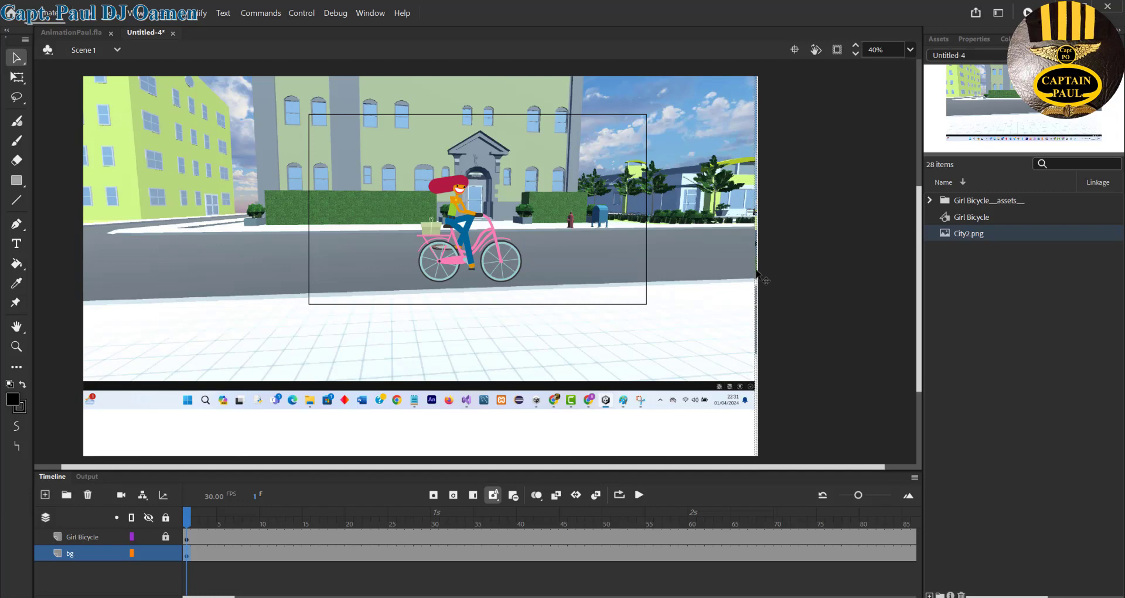
pyautogui.press('Delete')
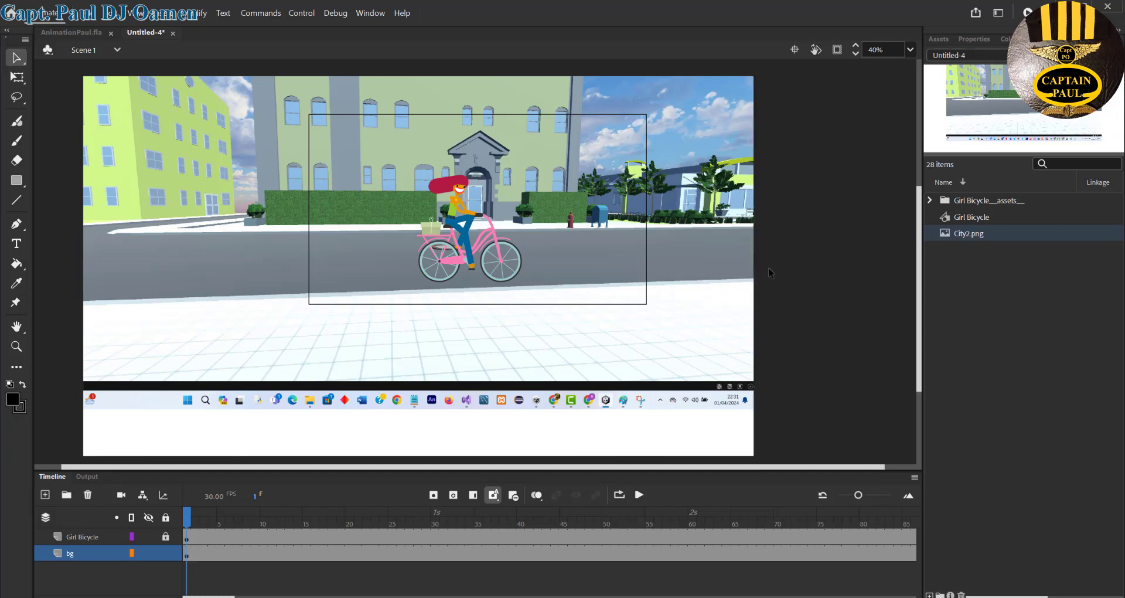
# Group the trimmed city background on the bg layer into a single object.
pyautogui.click(315, 350)
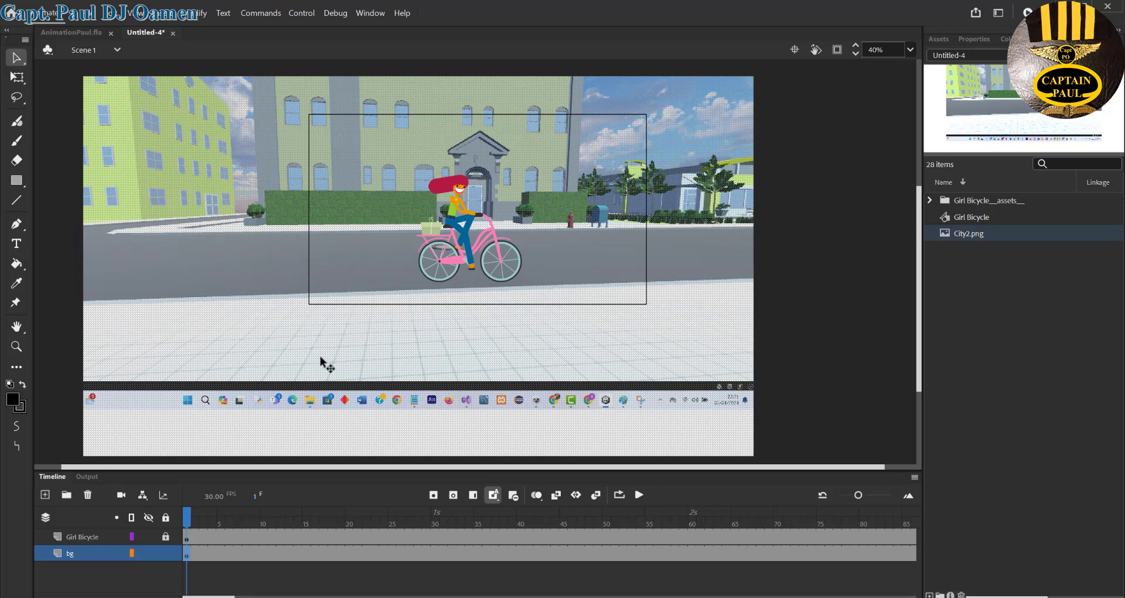
pyautogui.click(191, 13)
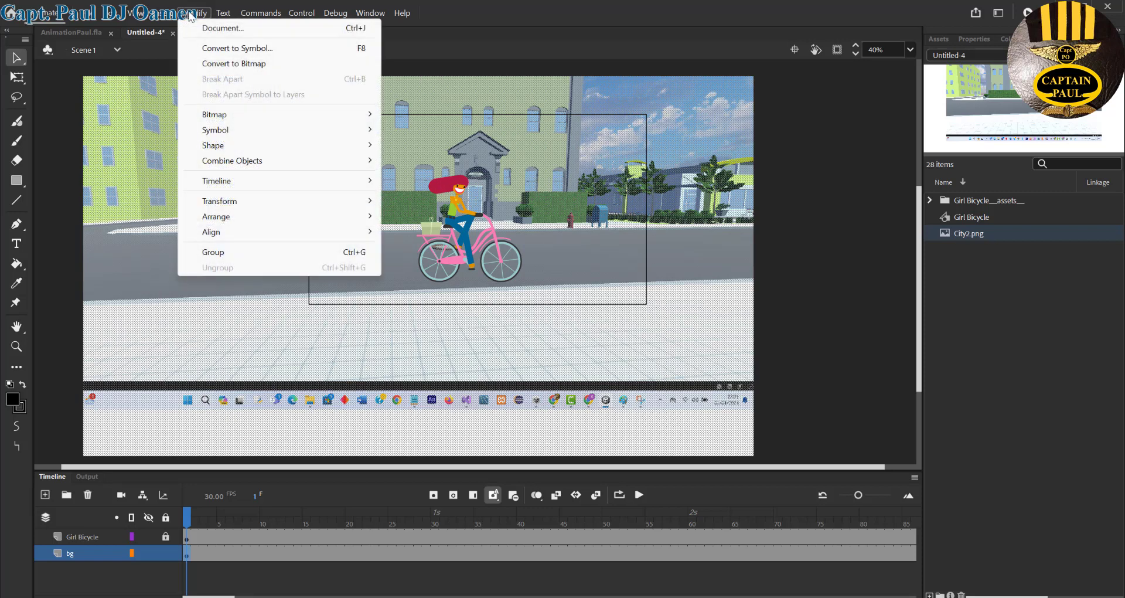
pyautogui.click(223, 254)
# Position the grouped city background so its upper-left corner meets the upper-left corner of the stage.
pyautogui.moveTo(554, 334)
pyautogui.mouseDown()
pyautogui.moveTo(520, 346)
pyautogui.moveTo(587, 344)
pyautogui.moveTo(665, 371)
pyautogui.moveTo(754, 370)
pyautogui.moveTo(511, 363)
pyautogui.moveTo(569, 349)
pyautogui.mouseUp()
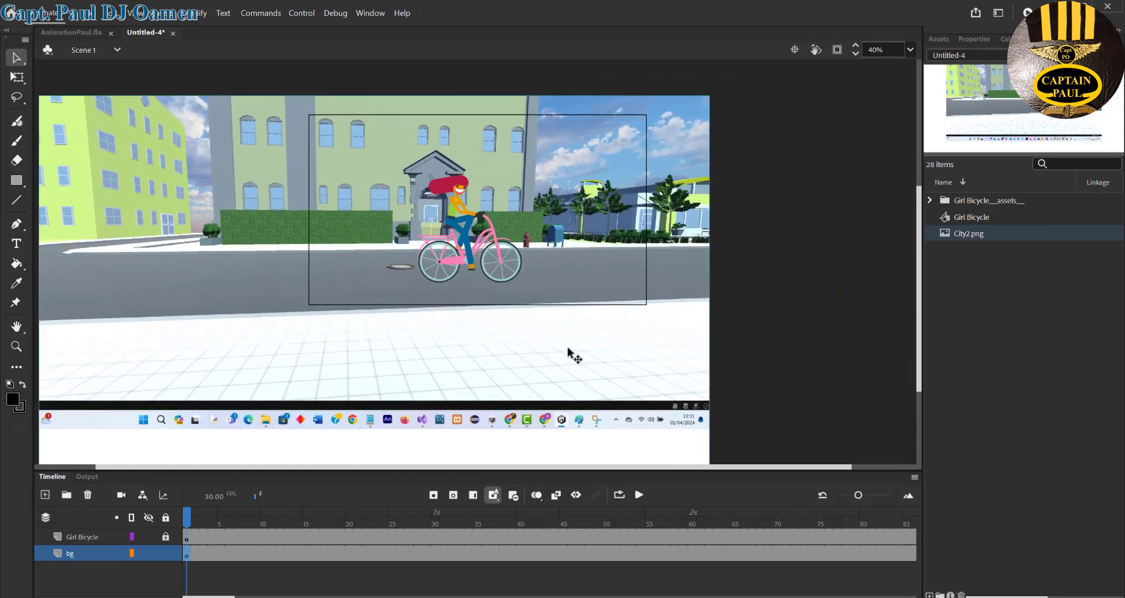
pyautogui.click(875, 49)
pyautogui.write('3')
pyautogui.press('Return')
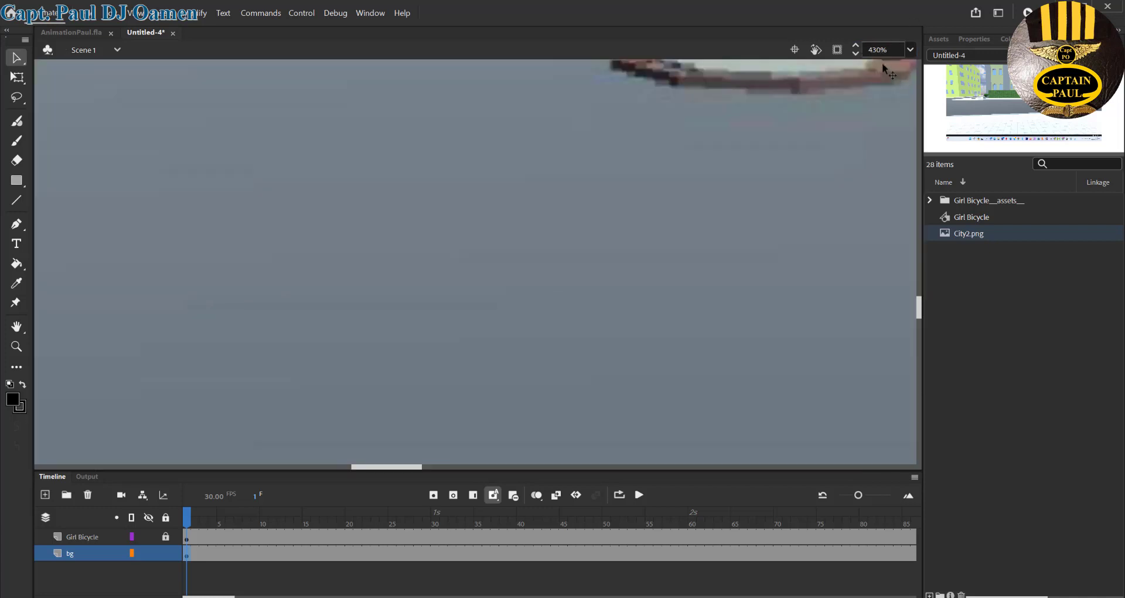
pyautogui.click(873, 47)
pyautogui.press('Return')
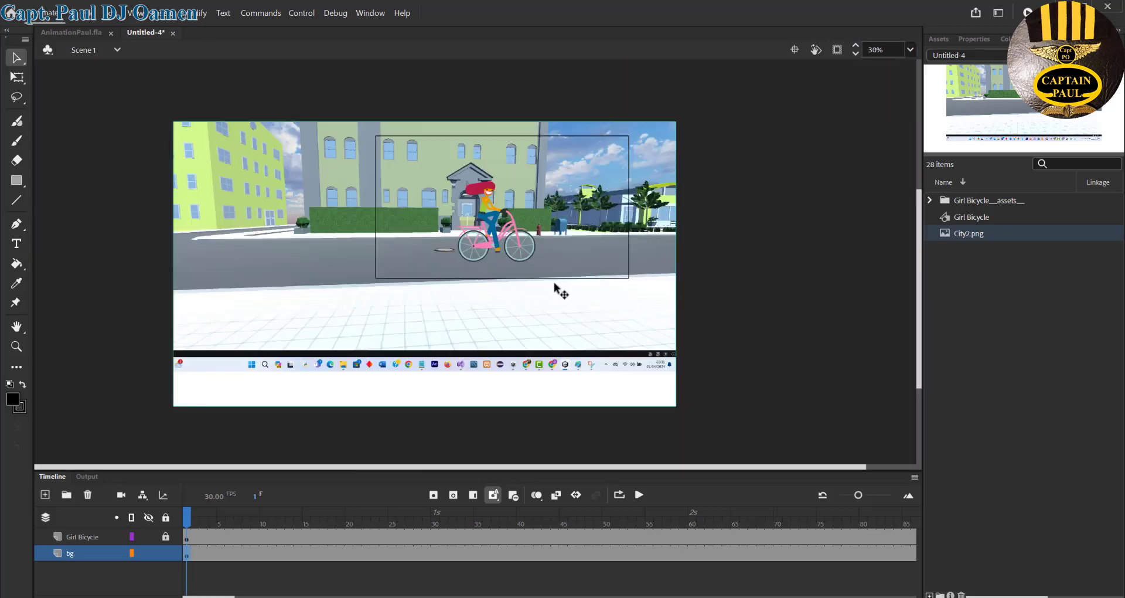
pyautogui.moveTo(447, 312); pyautogui.dragTo(645, 321)
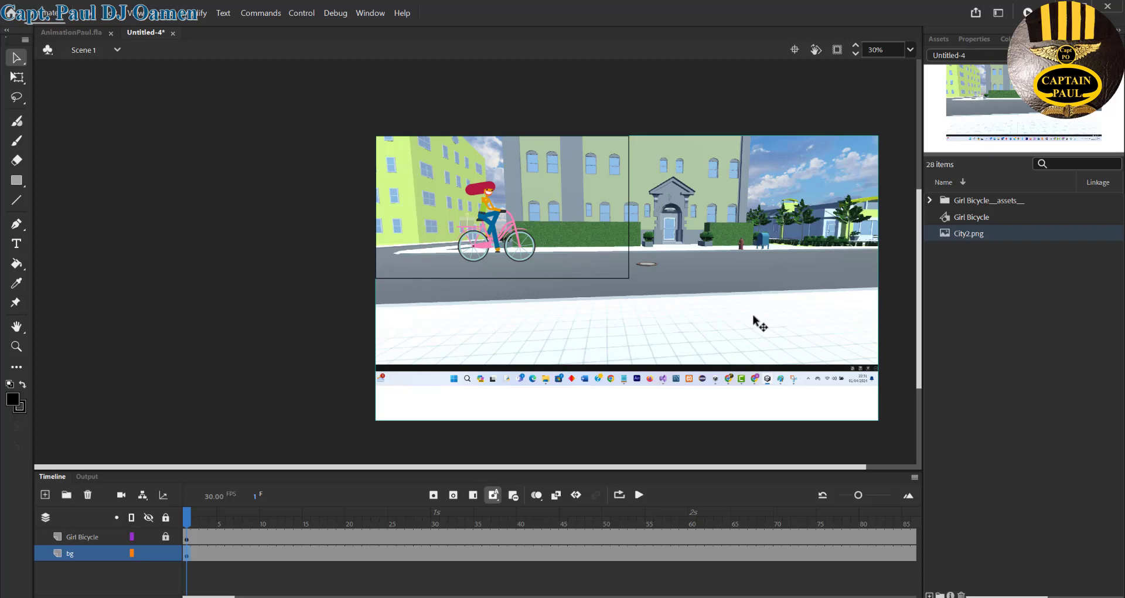
# Duplicate the city background group and place the copy flush against the right edge of the original.
pyautogui.hotkey('ctrl', 'd')
pyautogui.moveTo(585, 319); pyautogui.dragTo(820, 318)
pyautogui.moveTo(587, 466); pyautogui.dragTo(753, 466)
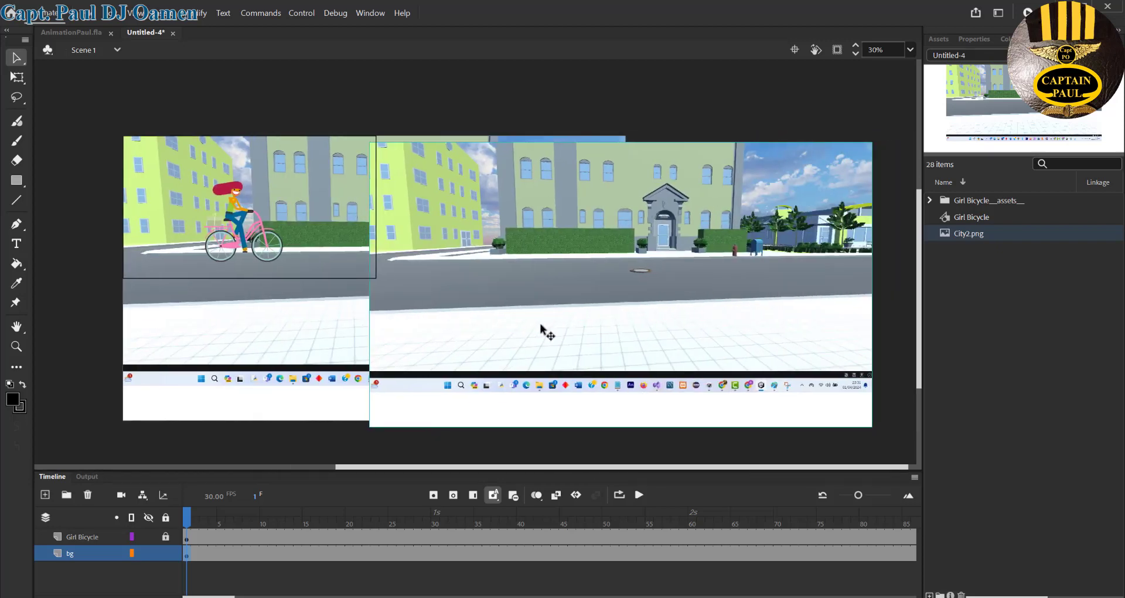
pyautogui.moveTo(534, 324)
pyautogui.mouseDown()
pyautogui.moveTo(798, 316)
pyautogui.moveTo(788, 315)
pyautogui.mouseUp()
pyautogui.moveTo(732, 469); pyautogui.dragTo(819, 467)
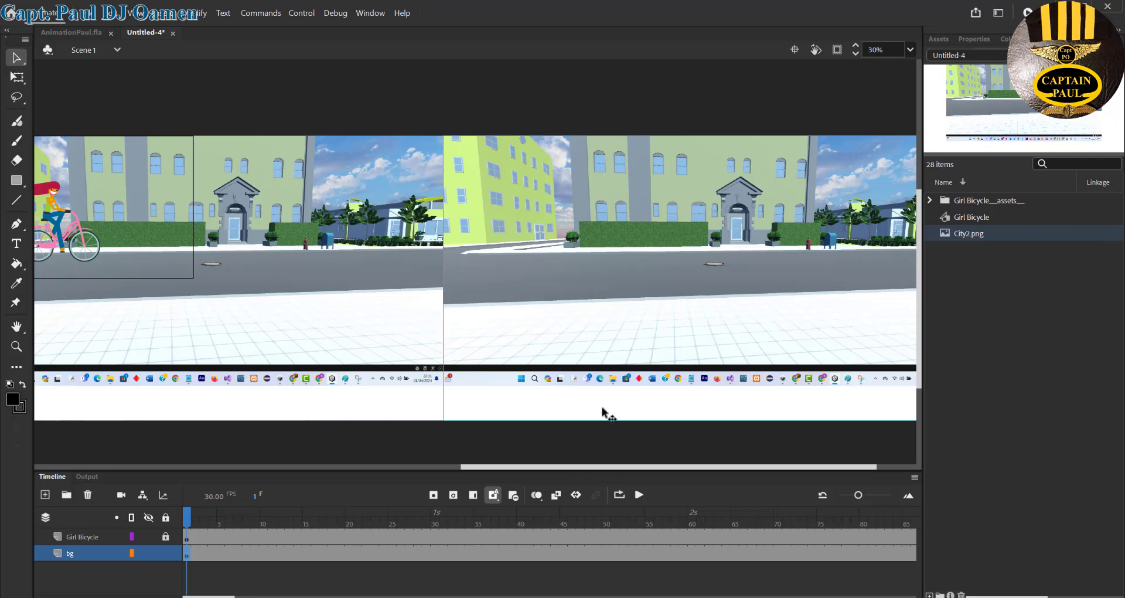
pyautogui.moveTo(526, 469); pyautogui.dragTo(582, 472)
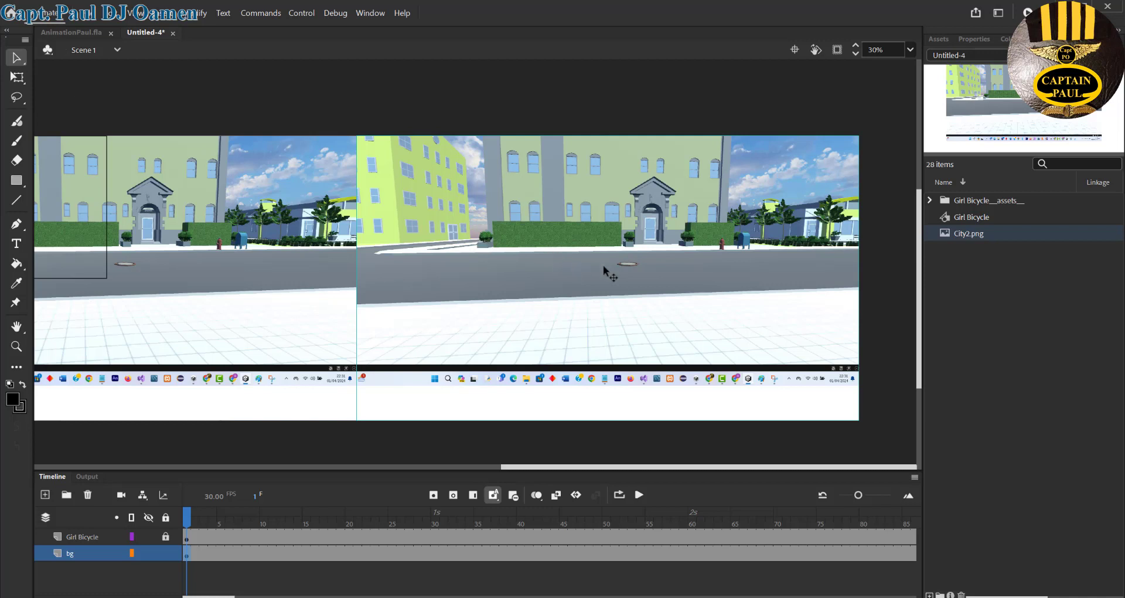
# Mirror the duplicated background horizontally with Free Transform so its scenery joins the original at the seam.
pyautogui.click(17, 77)
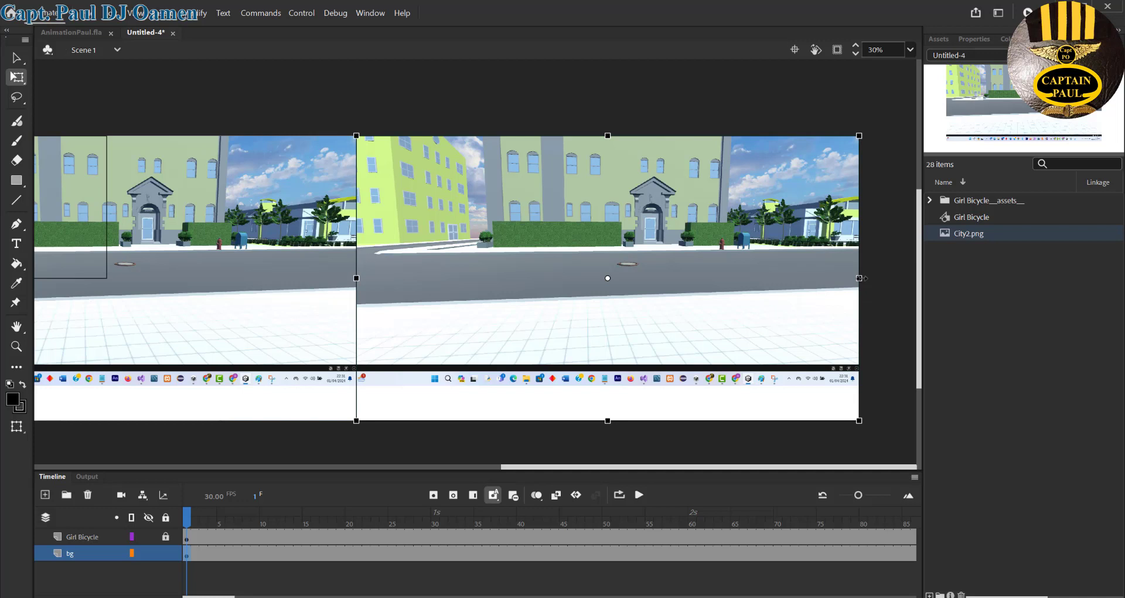
pyautogui.moveTo(865, 278); pyautogui.dragTo(358, 260)
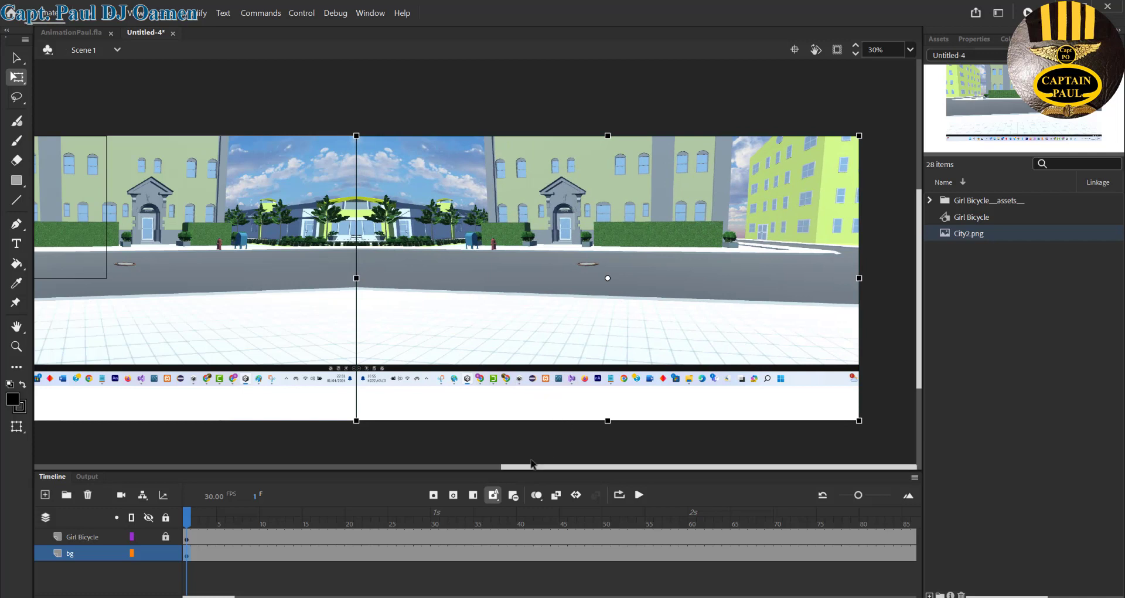
pyautogui.click(527, 454)
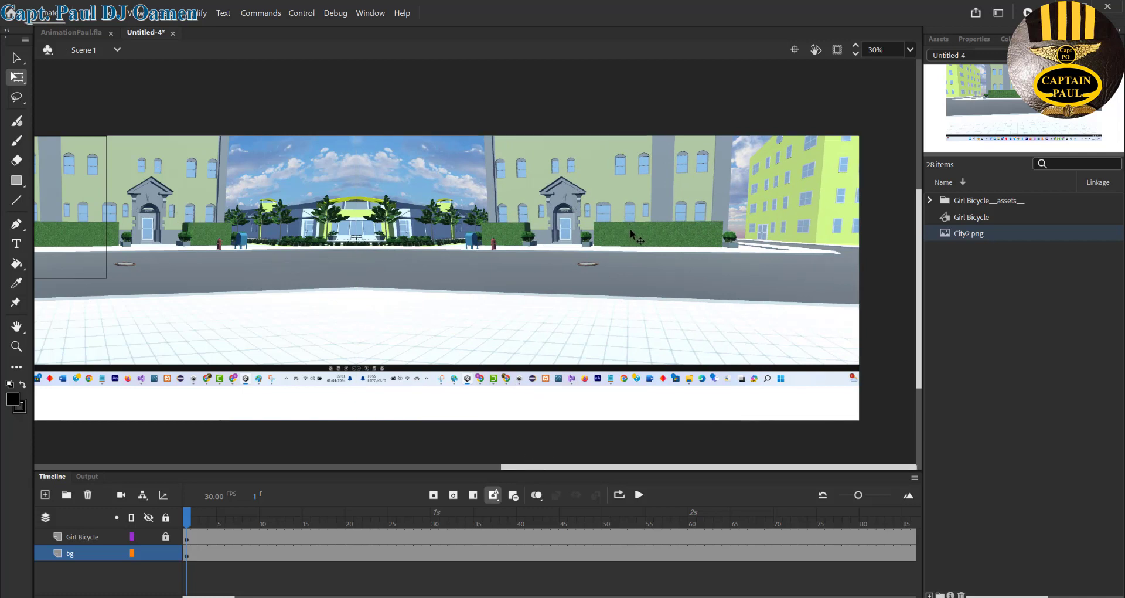
# Group the original and mirrored backgrounds into one panorama and shift it left to make room at its right end.
pyautogui.click(668, 198)
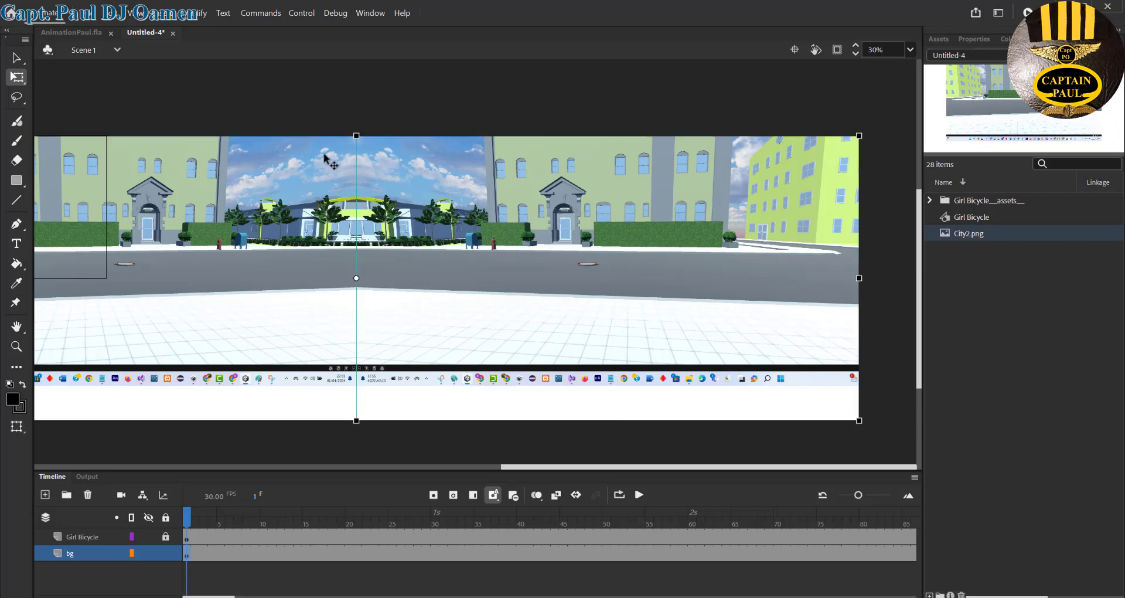
pyautogui.click(194, 16)
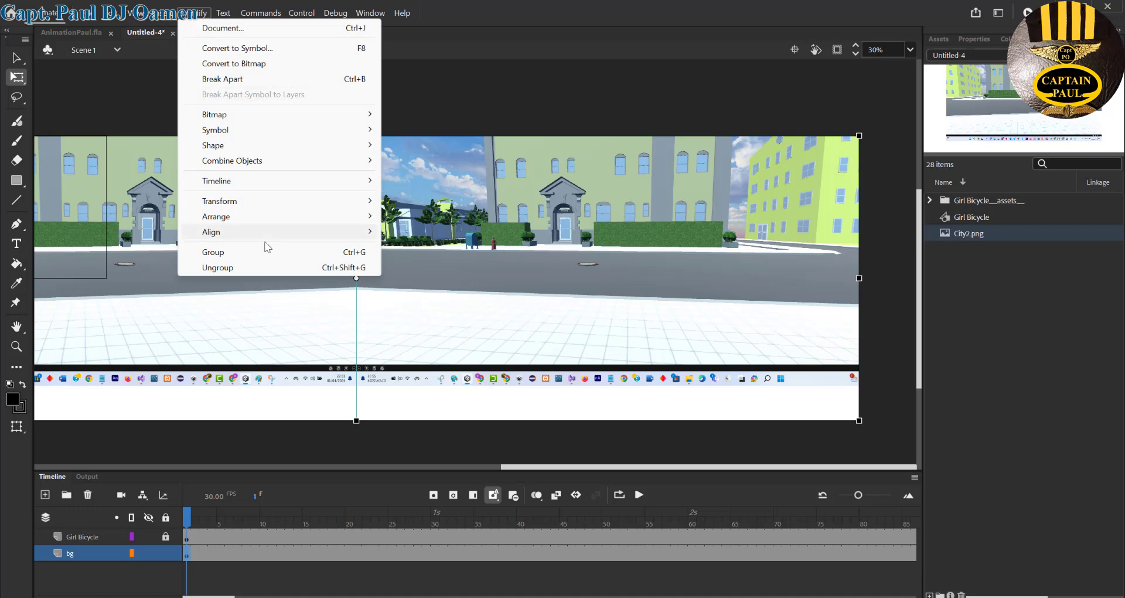
pyautogui.click(224, 251)
pyautogui.moveTo(464, 265); pyautogui.dragTo(432, 306)
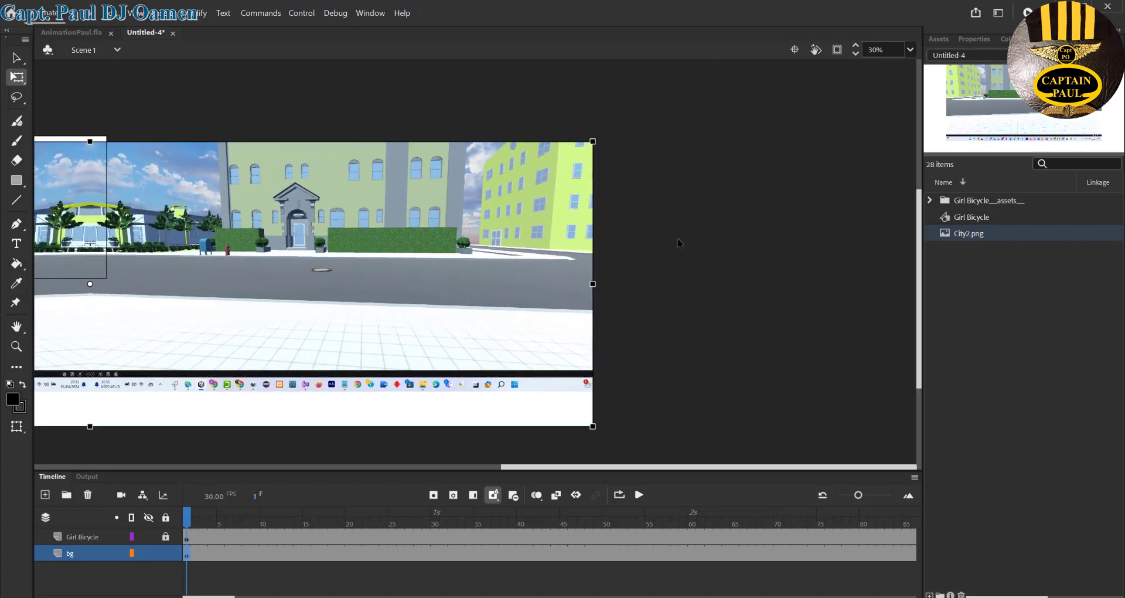
# Duplicate the panorama group, place the copy at its right end, and nudge it left to close the seam.
pyautogui.hotkey('ctrl', 'd')
pyautogui.moveTo(117, 219); pyautogui.dragTo(887, 276)
pyautogui.moveTo(740, 280); pyautogui.dragTo(827, 198)
pyautogui.click(780, 118)
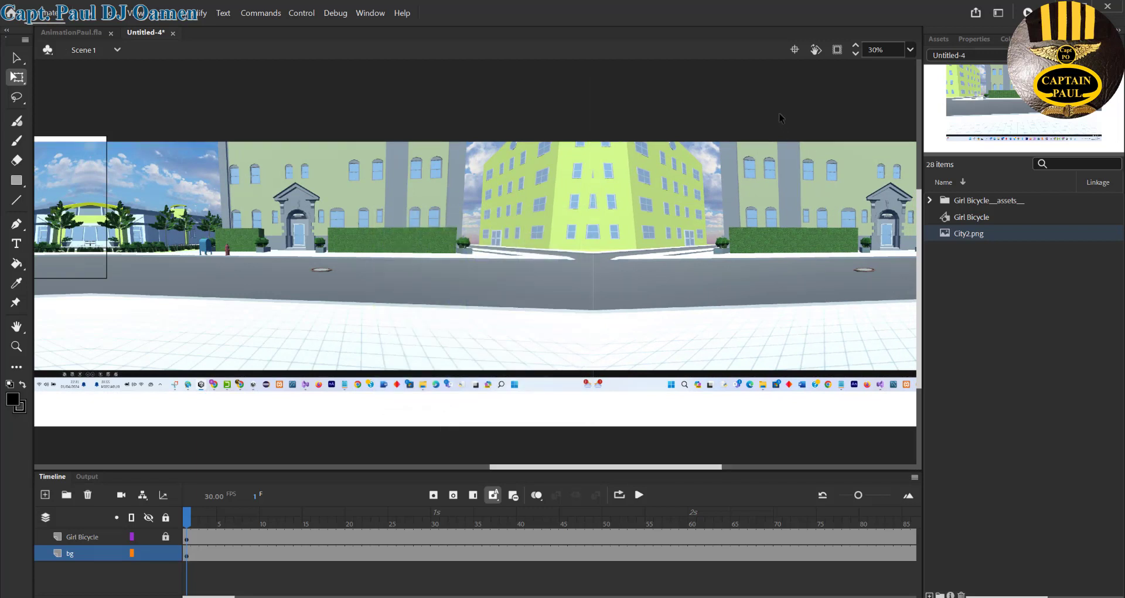
pyautogui.click(755, 222)
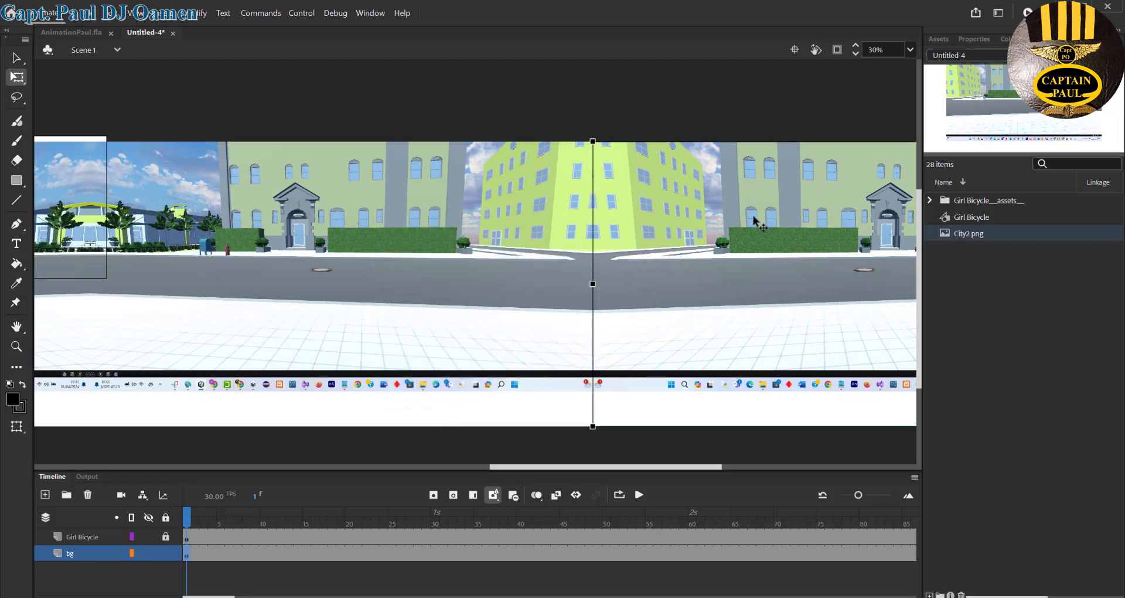
pyautogui.press('Left')
# Select both panorama sections and group them into one long background.
pyautogui.hotkey('ctrl', 'a')
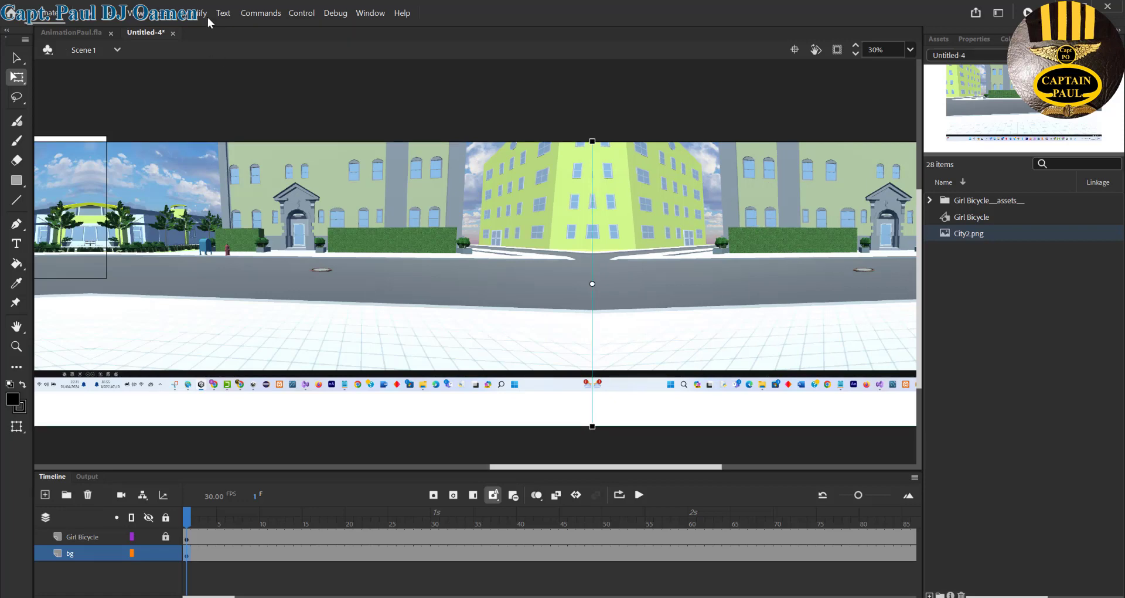
pyautogui.click(206, 15)
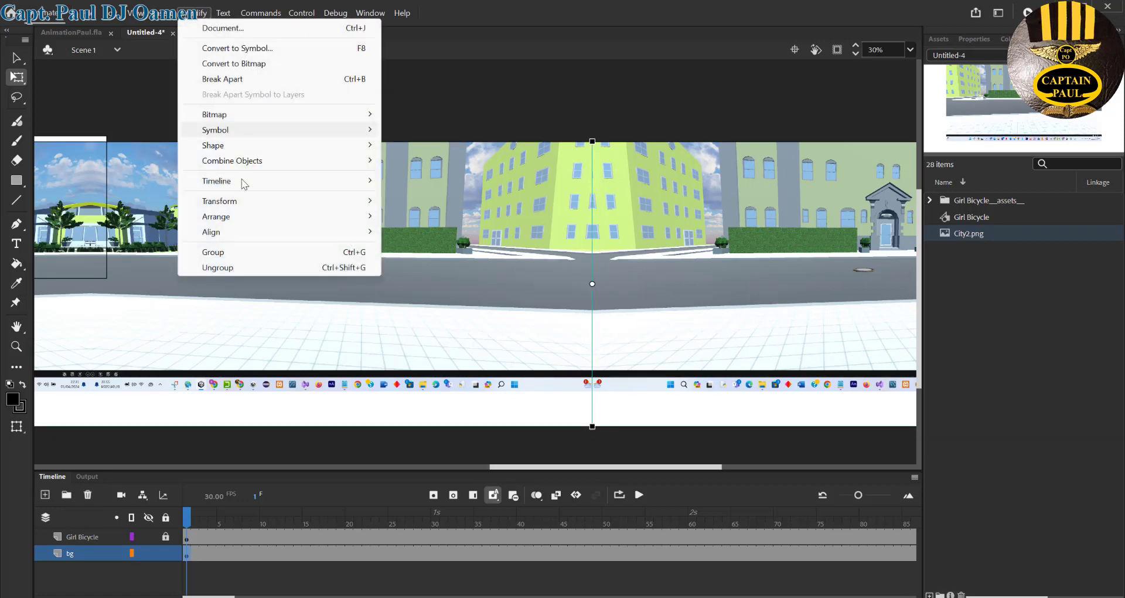
pyautogui.click(247, 249)
# Move the long background so its left end meets the stage's left edge, and nudge it down to the stage's top edge.
pyautogui.moveTo(331, 285); pyautogui.dragTo(404, 283)
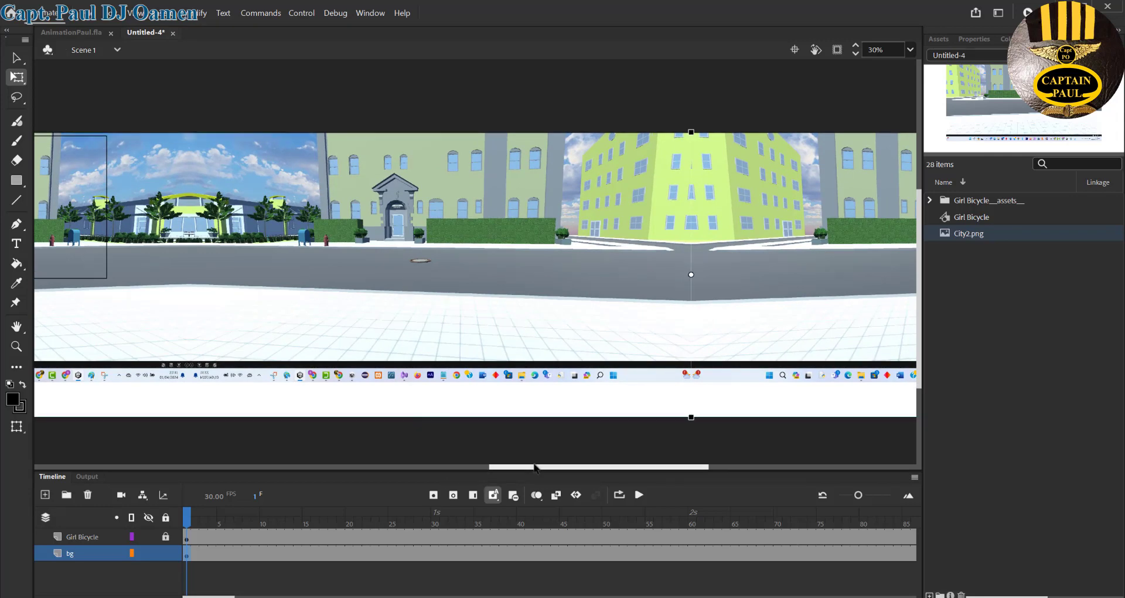
pyautogui.moveTo(535, 466); pyautogui.dragTo(406, 464)
pyautogui.moveTo(400, 338); pyautogui.dragTo(564, 342)
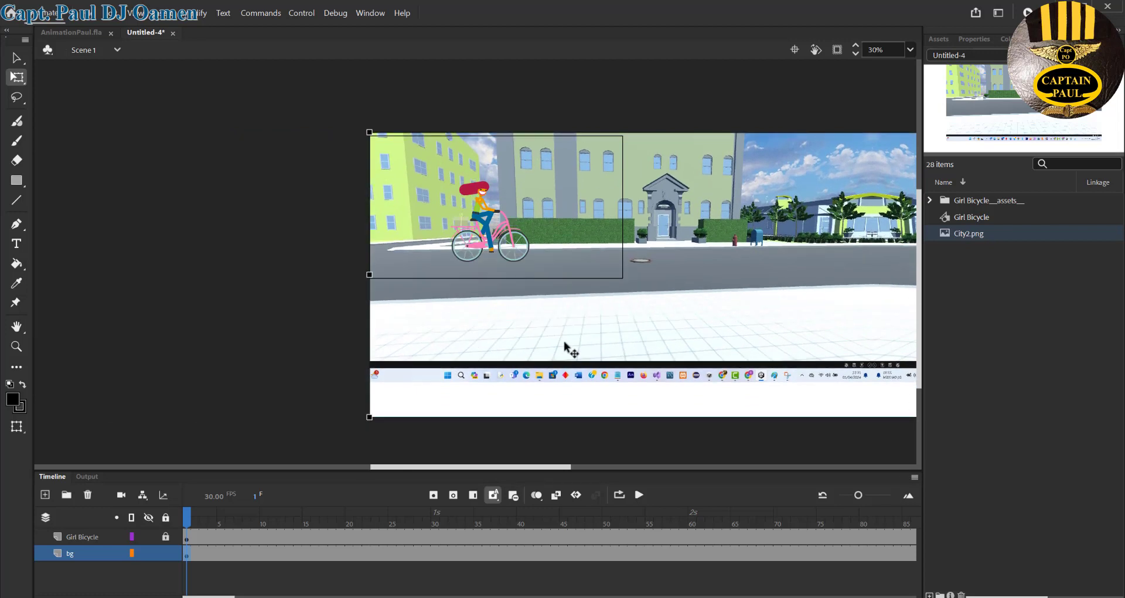
pyautogui.press('Down')
pyautogui.press('Down')
pyautogui.press('Down')
pyautogui.press('Down')
pyautogui.press('Down')
pyautogui.press('Down')
pyautogui.press('Down')
pyautogui.press('Down')
pyautogui.press('Down')
pyautogui.press('Down')
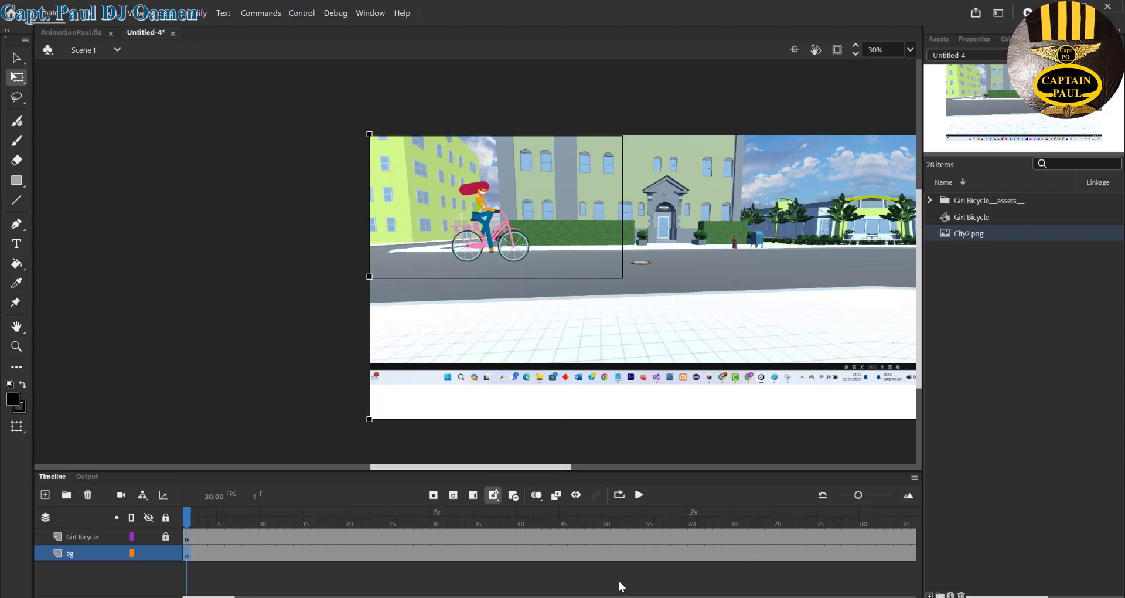
# Convert frame 620 of the bg layer to a keyframe.
pyautogui.moveTo(209, 595); pyautogui.dragTo(553, 596)
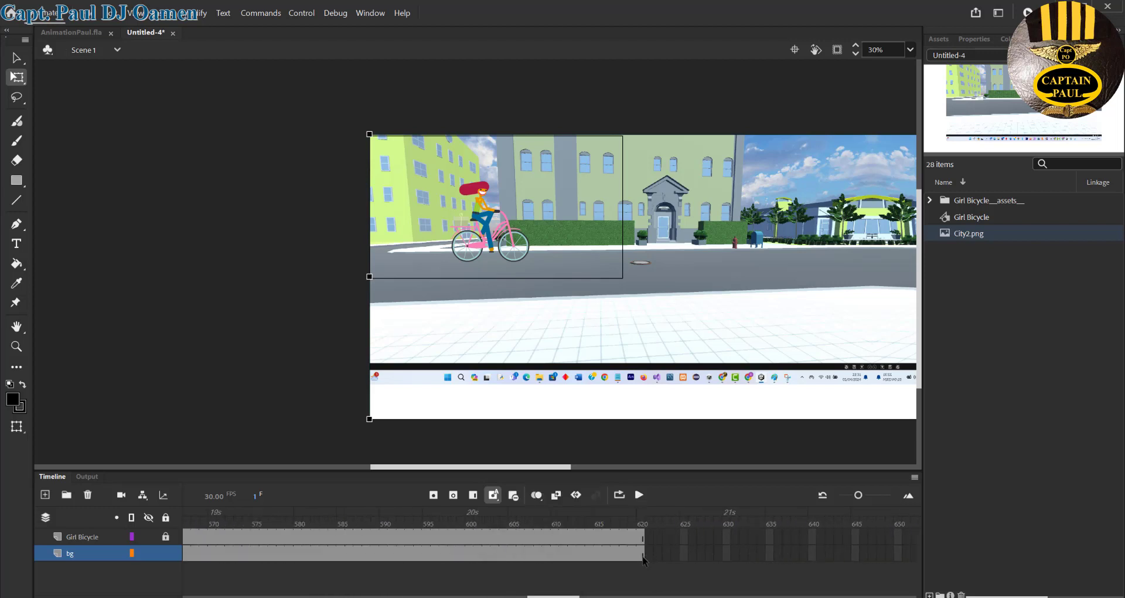
pyautogui.click(642, 557)
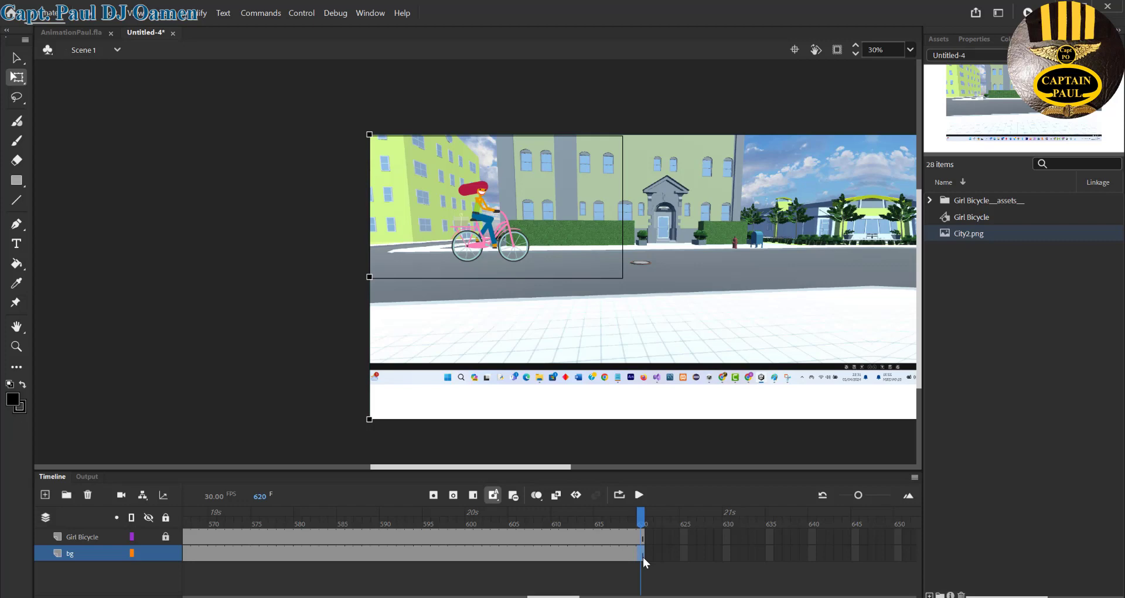
pyautogui.rightClick(642, 557)
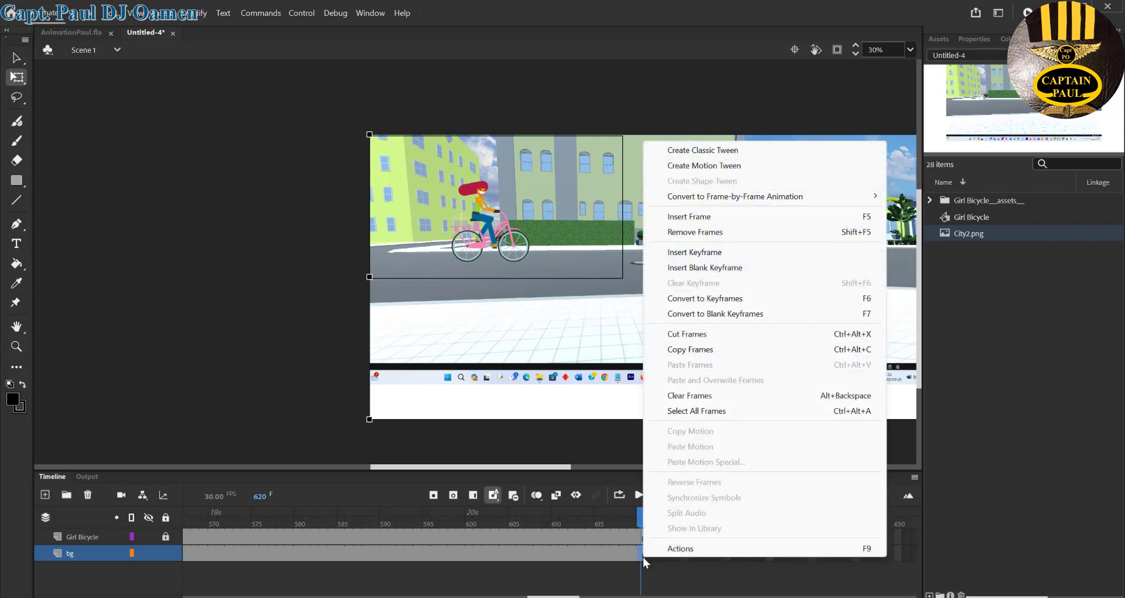
pyautogui.click(792, 301)
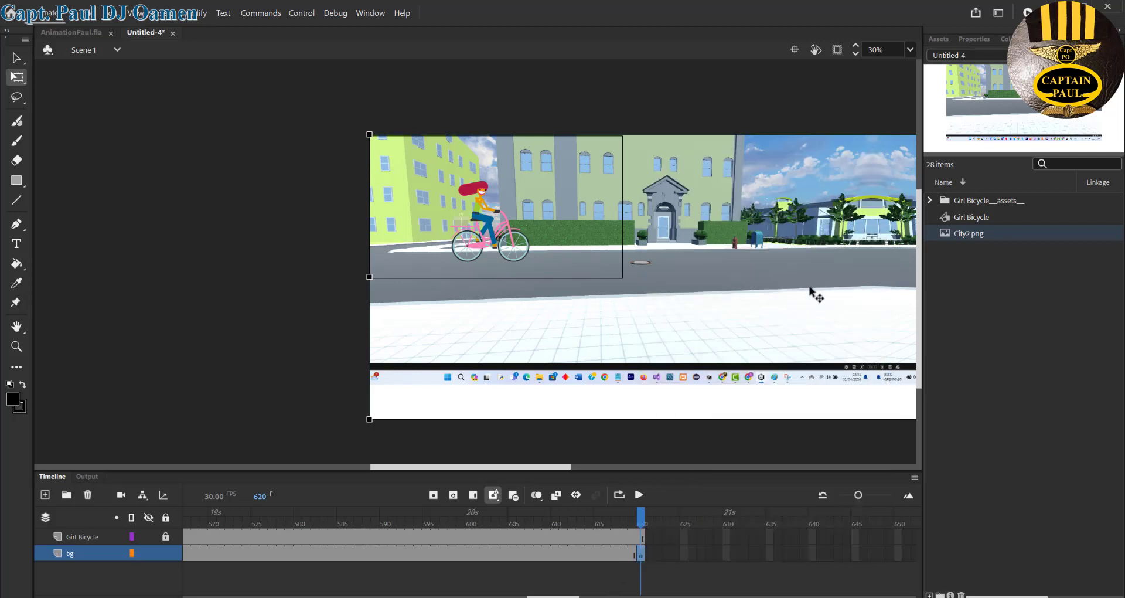
# At frame 620, slide the long background left until its right end meets the stage's right edge.
pyautogui.moveTo(882, 252); pyautogui.dragTo(678, 269)
pyautogui.moveTo(838, 268); pyautogui.dragTo(504, 269)
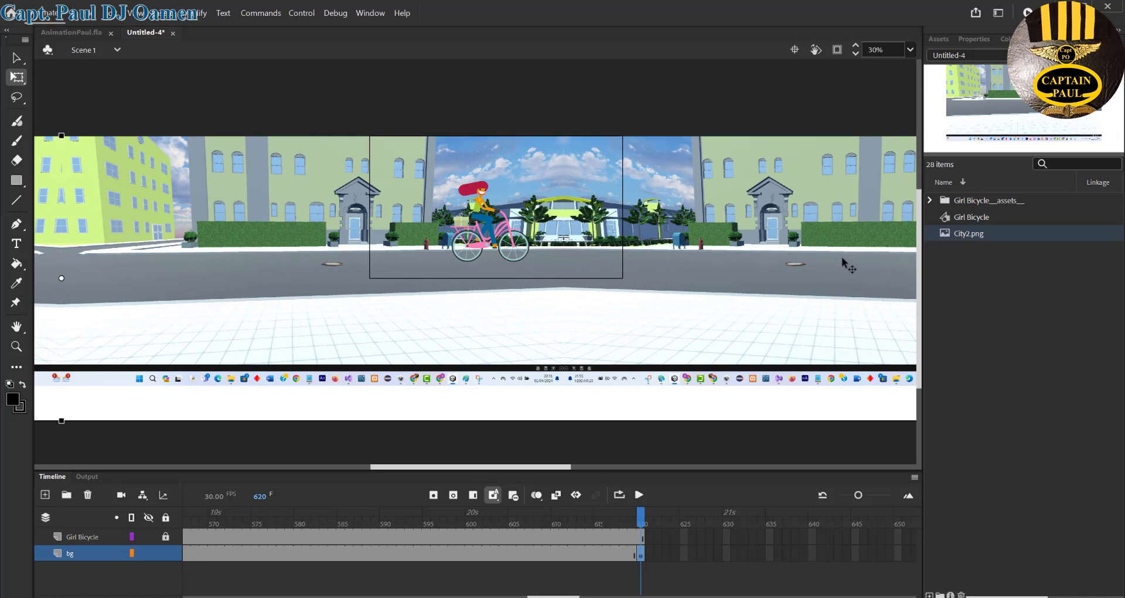
pyautogui.moveTo(841, 256); pyautogui.dragTo(623, 262)
pyautogui.moveTo(781, 259); pyautogui.dragTo(589, 265)
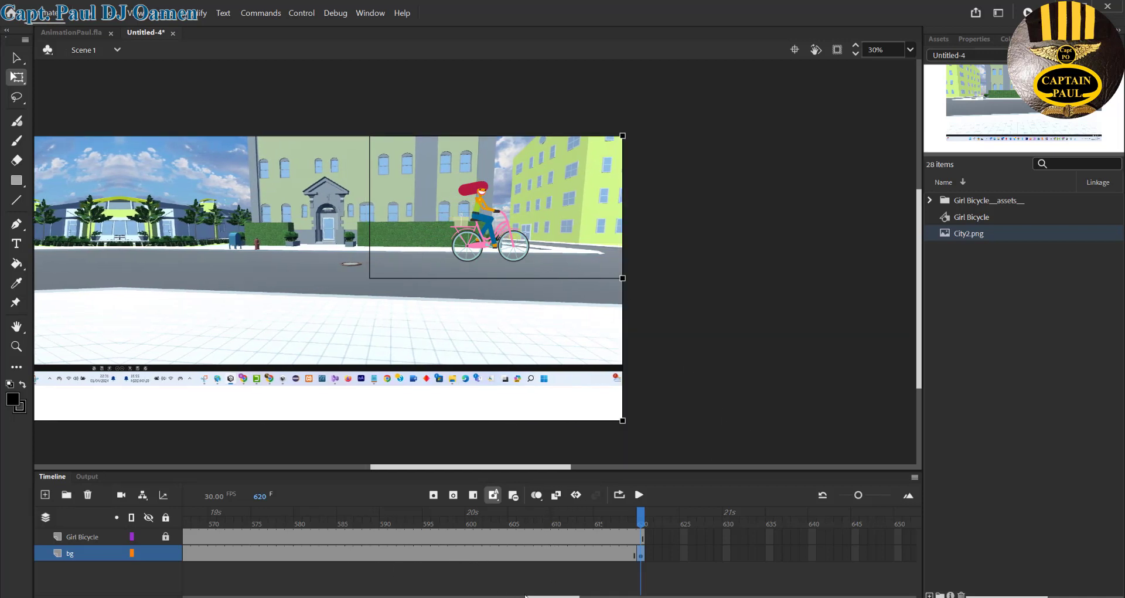
pyautogui.hscroll(-9, 514, 559)
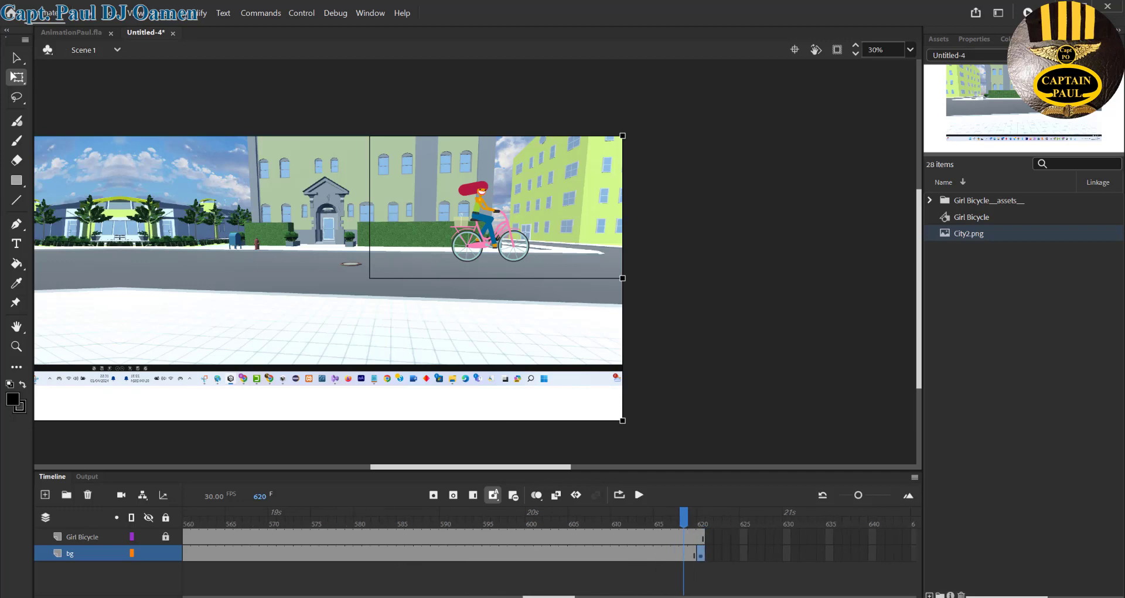
# Create a classic tween across the bg layer's frames up to the frame 620 keyframe, converting the background content to symbols.
pyautogui.rightClick(515, 554)
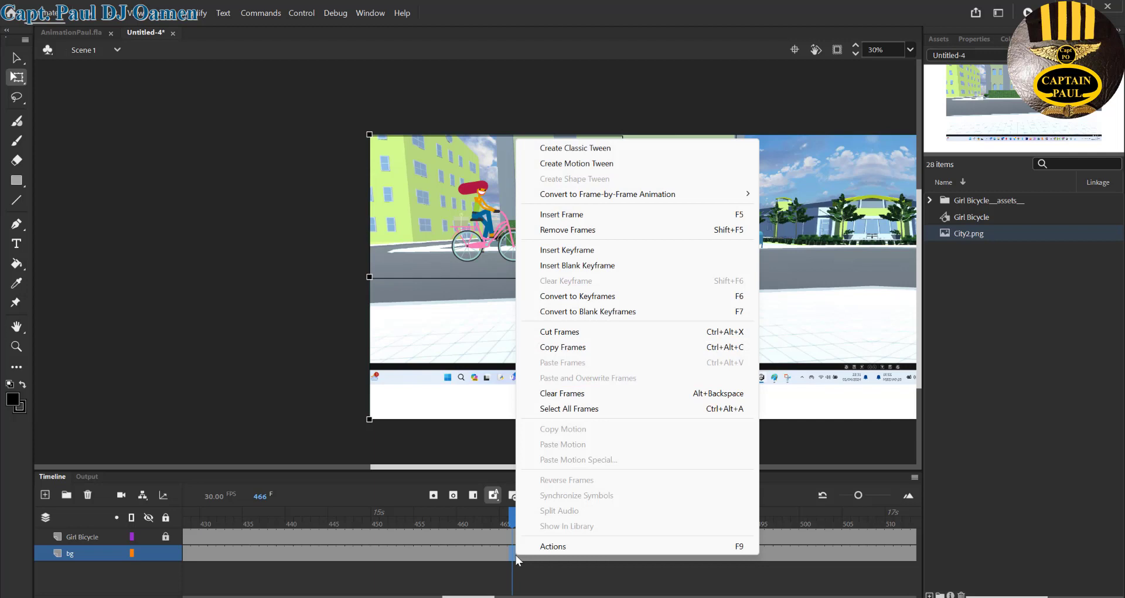
pyautogui.click(555, 151)
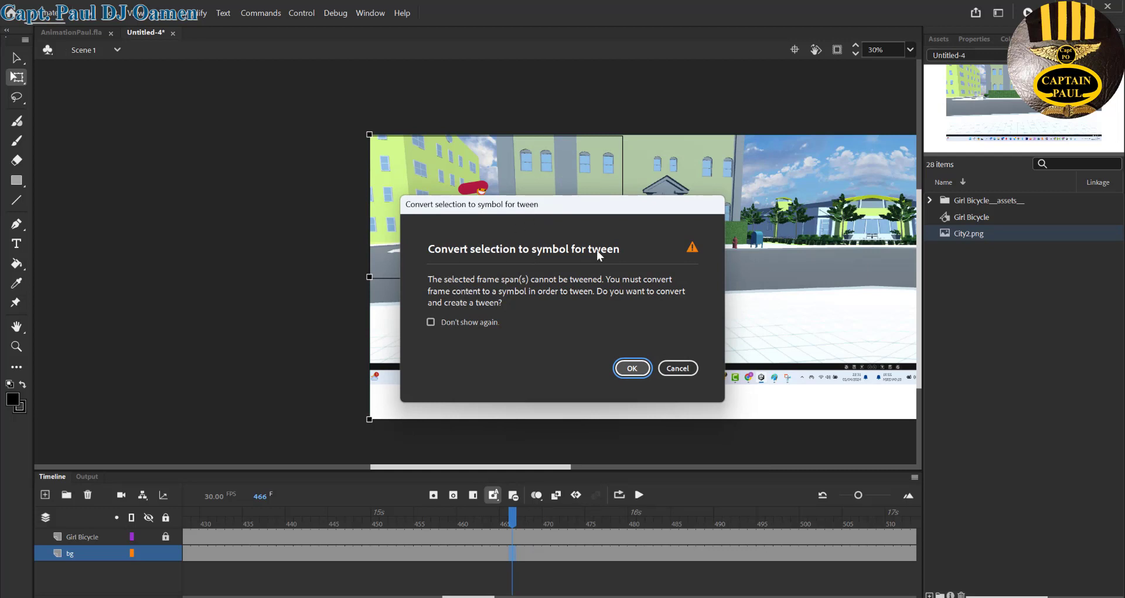
pyautogui.click(632, 368)
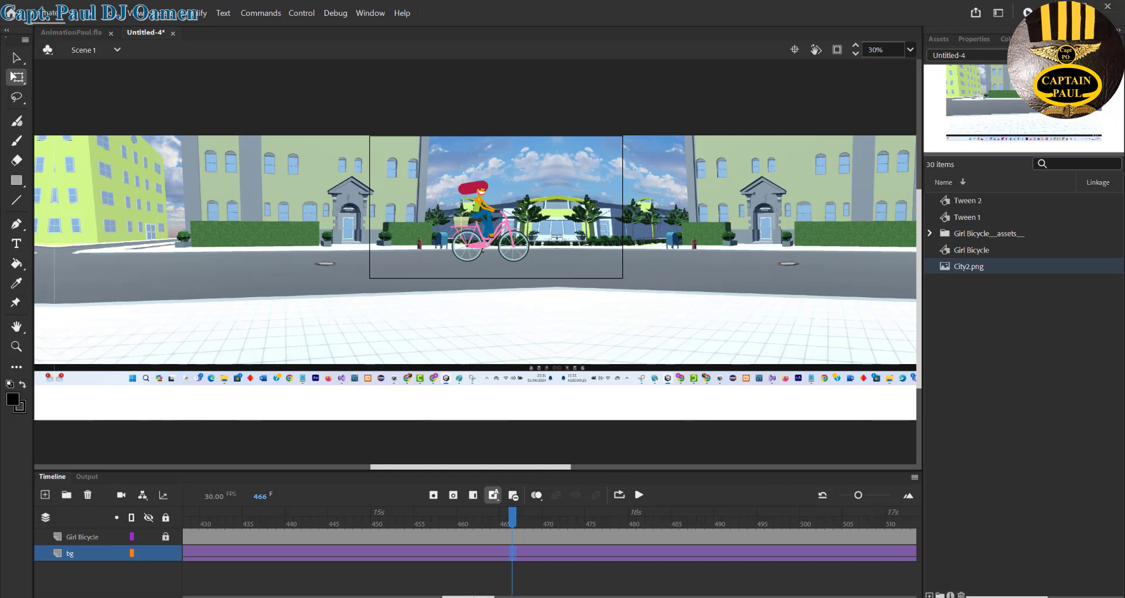
pyautogui.hscroll(10, 549, 539)
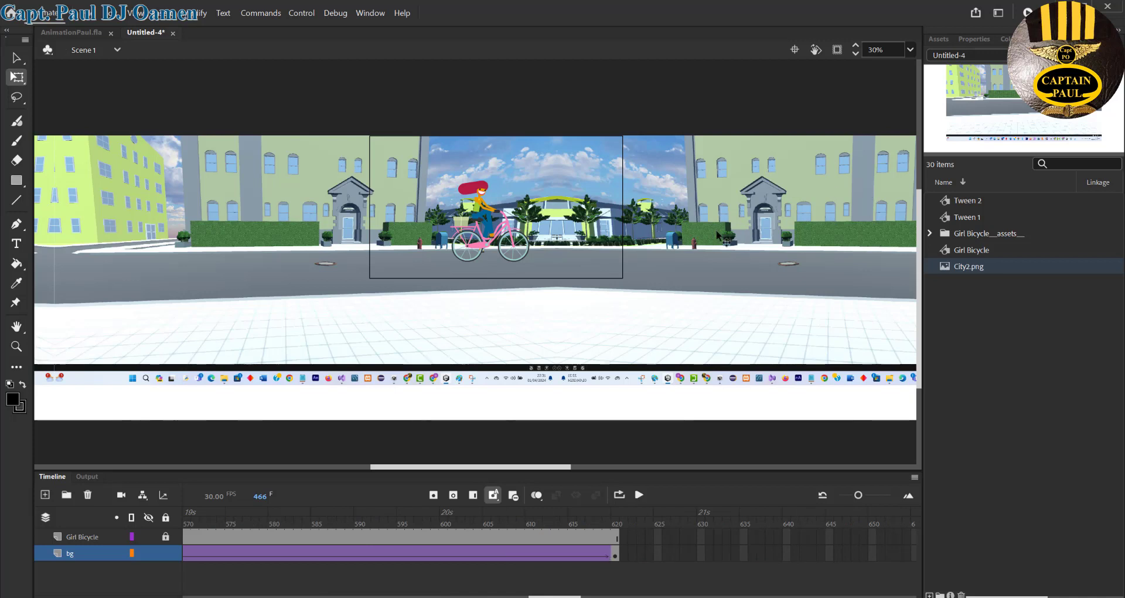
# Test the movie and maximize its preview window to watch the bicycle ride past the scrolling city background.
pyautogui.click(878, 50)
pyautogui.doubleClick(879, 49)
pyautogui.write('100')
pyautogui.press('Return')
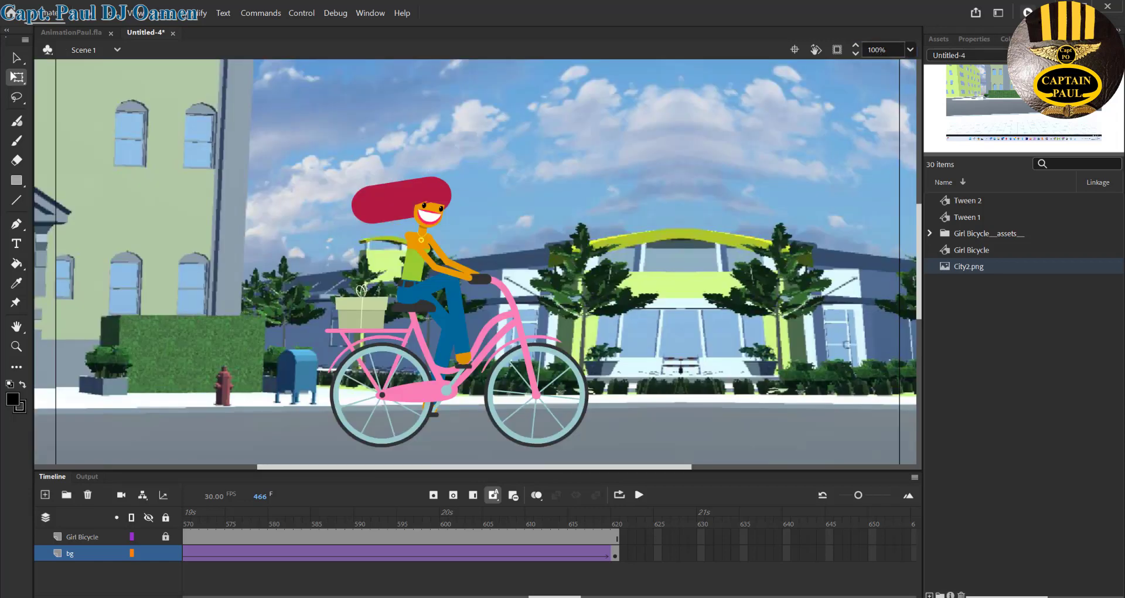
pyautogui.hotkey('ctrl', 'Return')
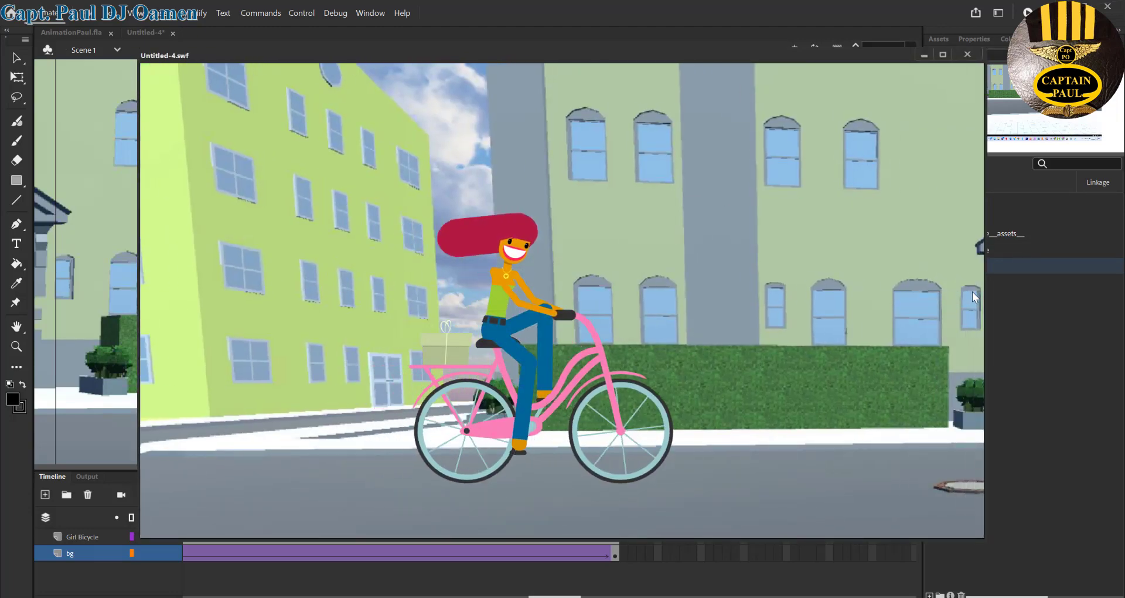
pyautogui.click(943, 55)
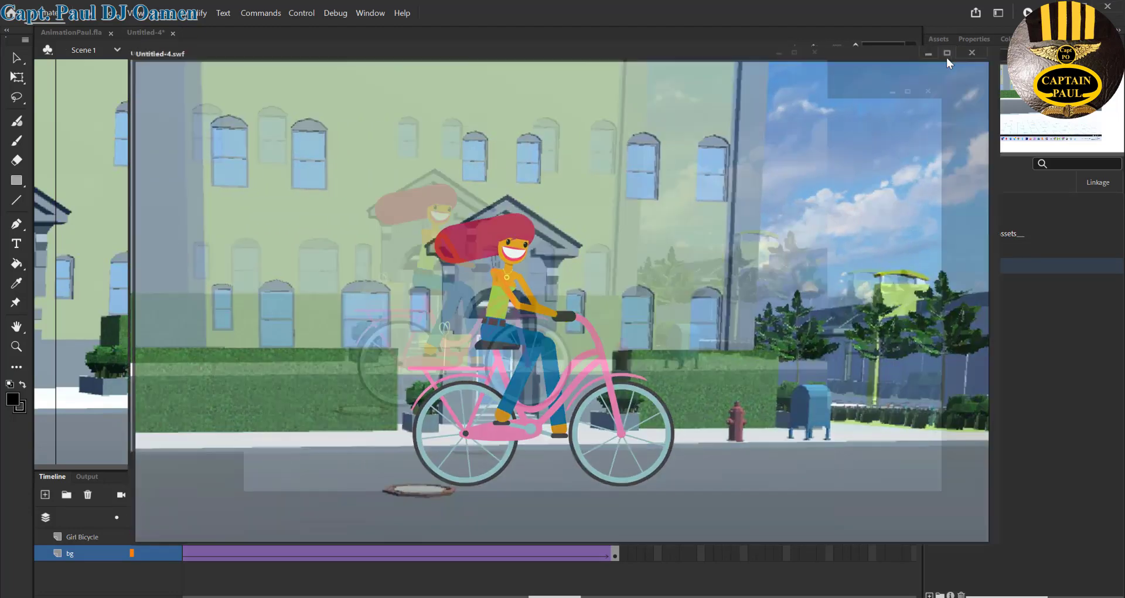